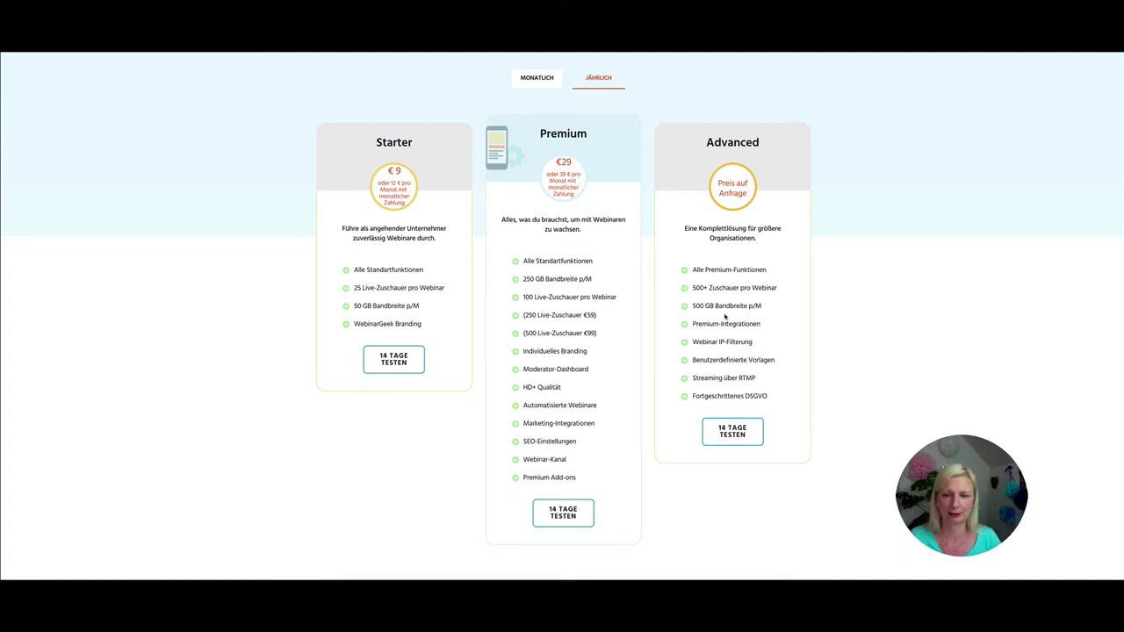
Step: Compare the Starter, Premium and Advanced plans on the WebinarGeek pricing page
scroll(862, 320, "up", 3)
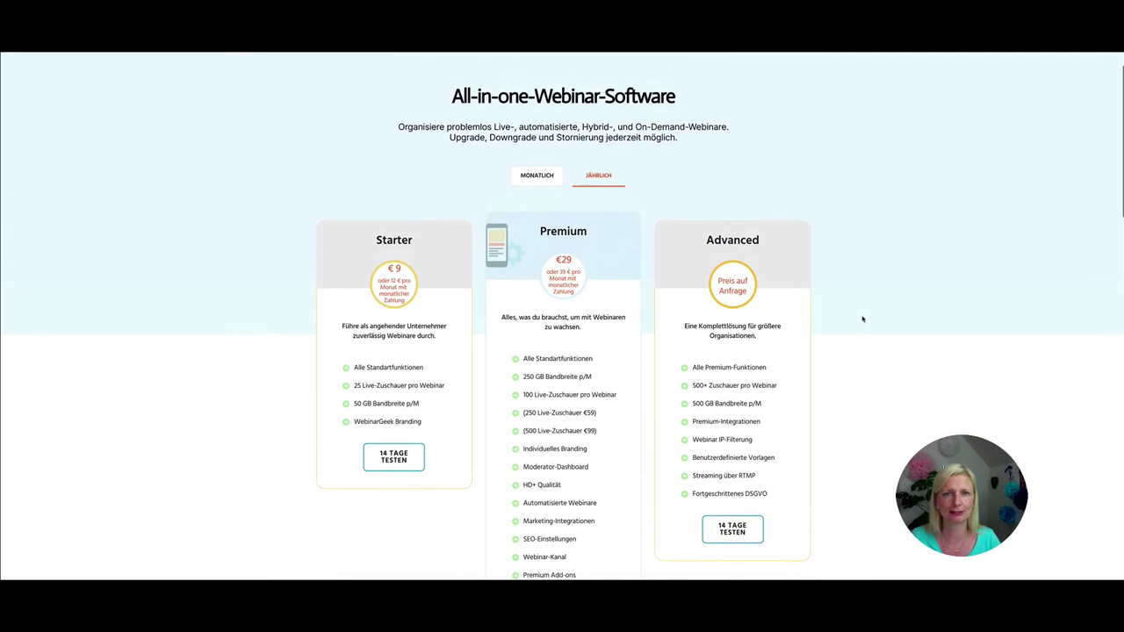
scroll(862, 319, "down", 1)
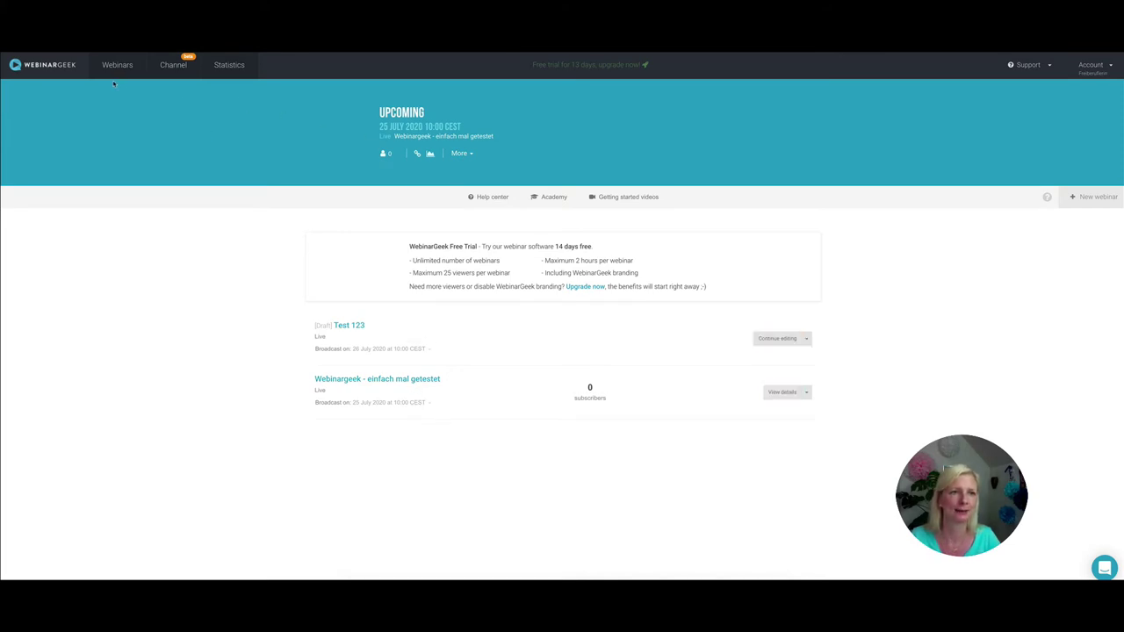
Step: Look through the Channel and Statistics pages and the support chat, ending on the webinar overview
left_click(171, 70)
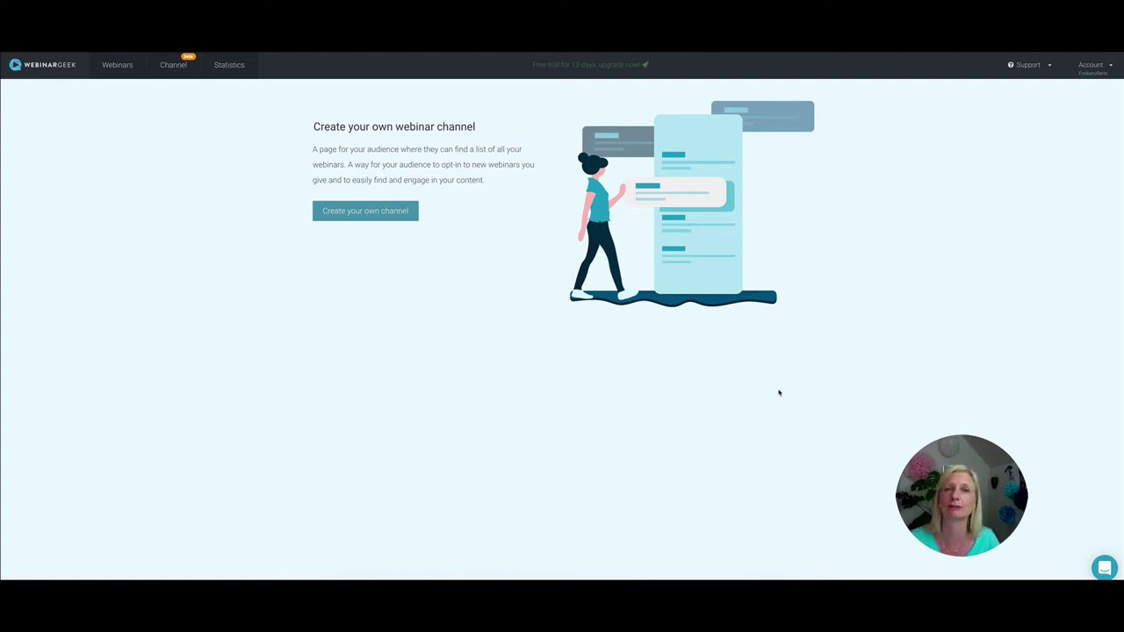
left_click(242, 73)
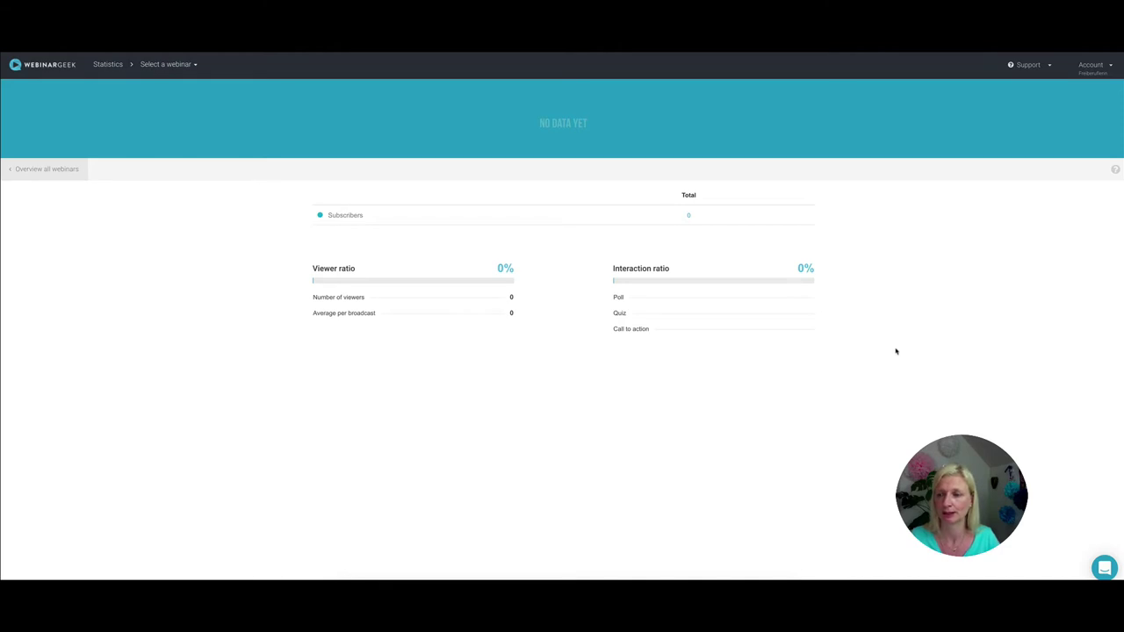
left_click(1104, 567)
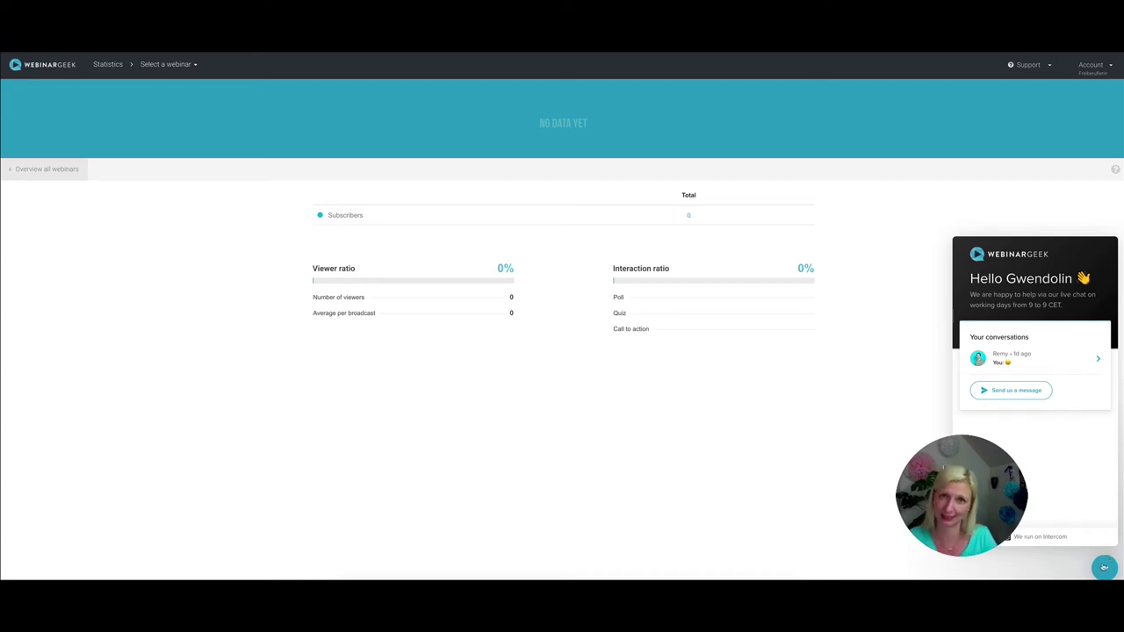
left_click(1103, 567)
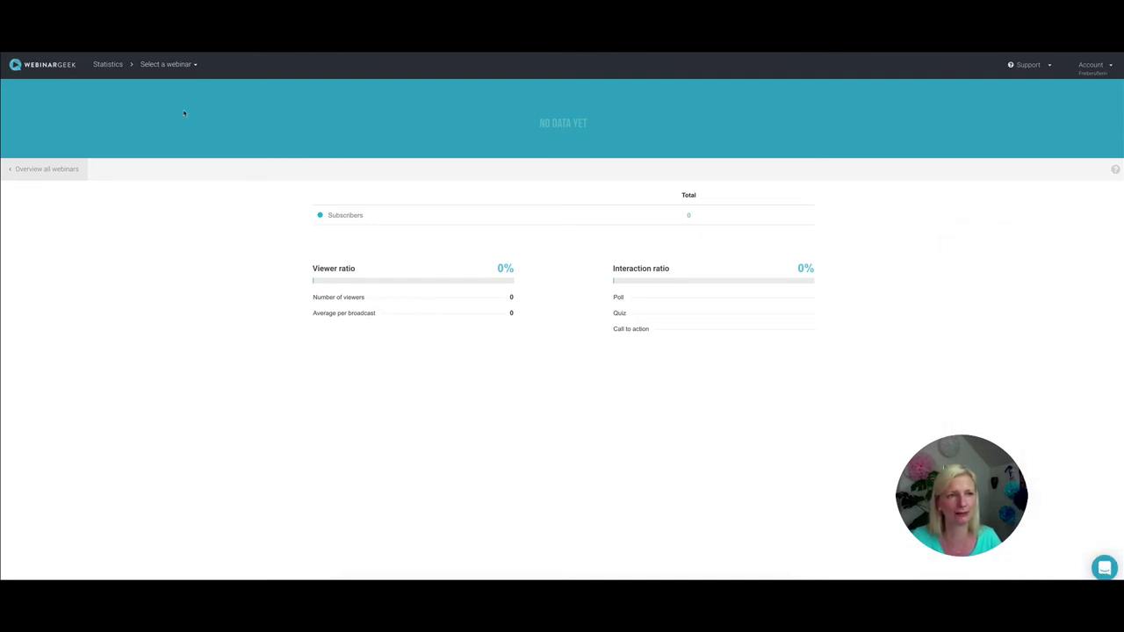
left_click(50, 63)
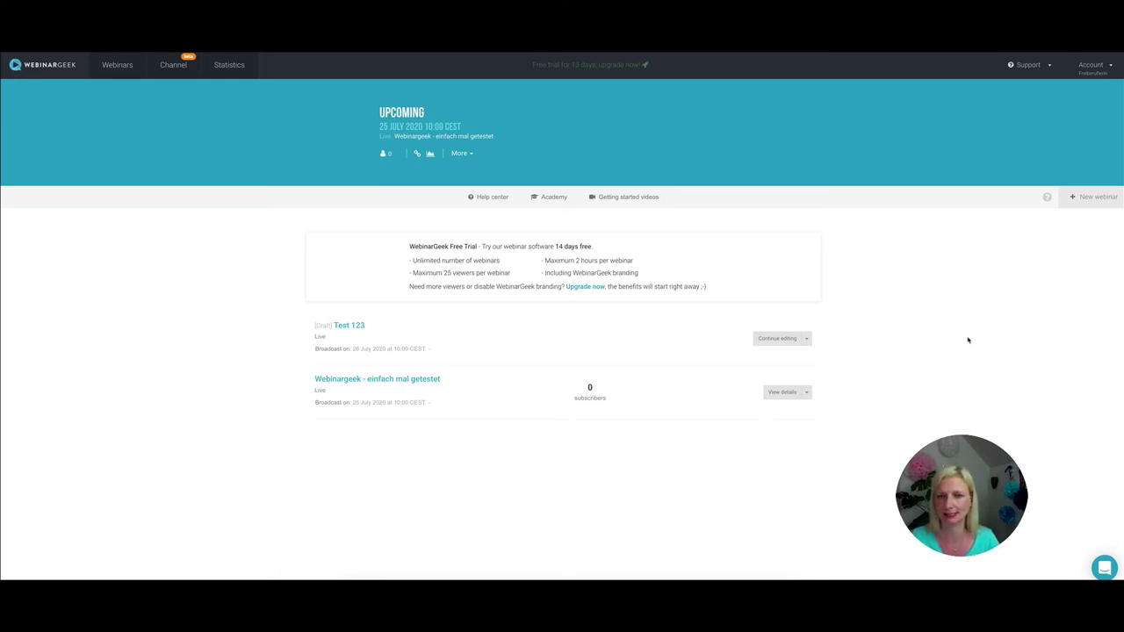
Step: Start a new webinar of the Live type and title it "WebinarGeek im Test"
left_click(1088, 200)
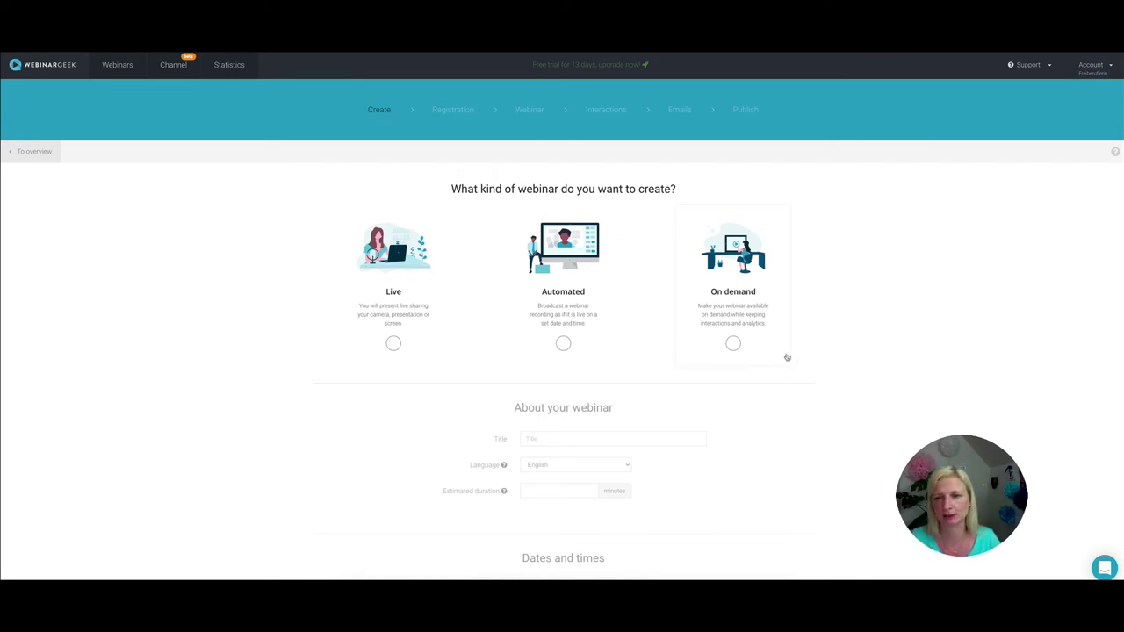
left_click(393, 343)
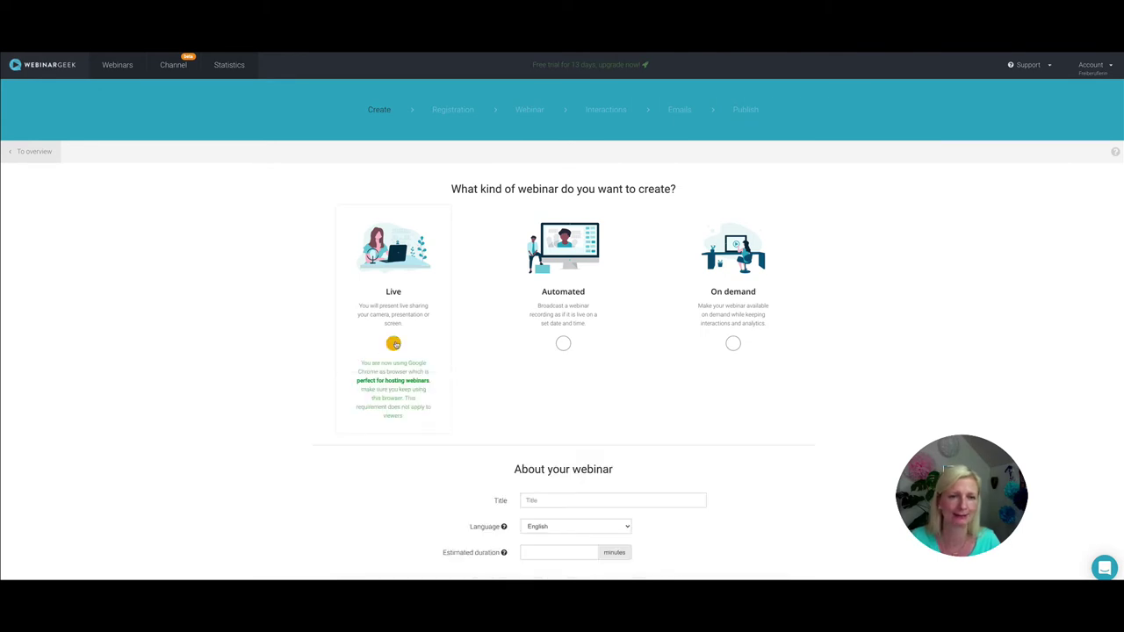
scroll(735, 456, "down", 1)
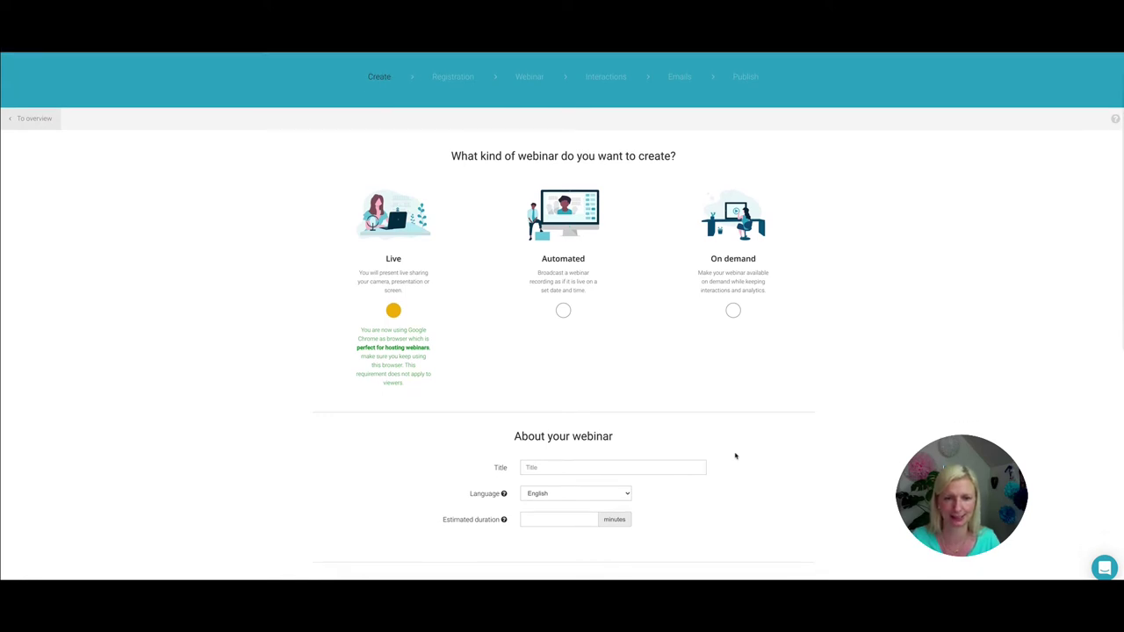
scroll(736, 455, "down", 1)
scroll(735, 456, "down", 2)
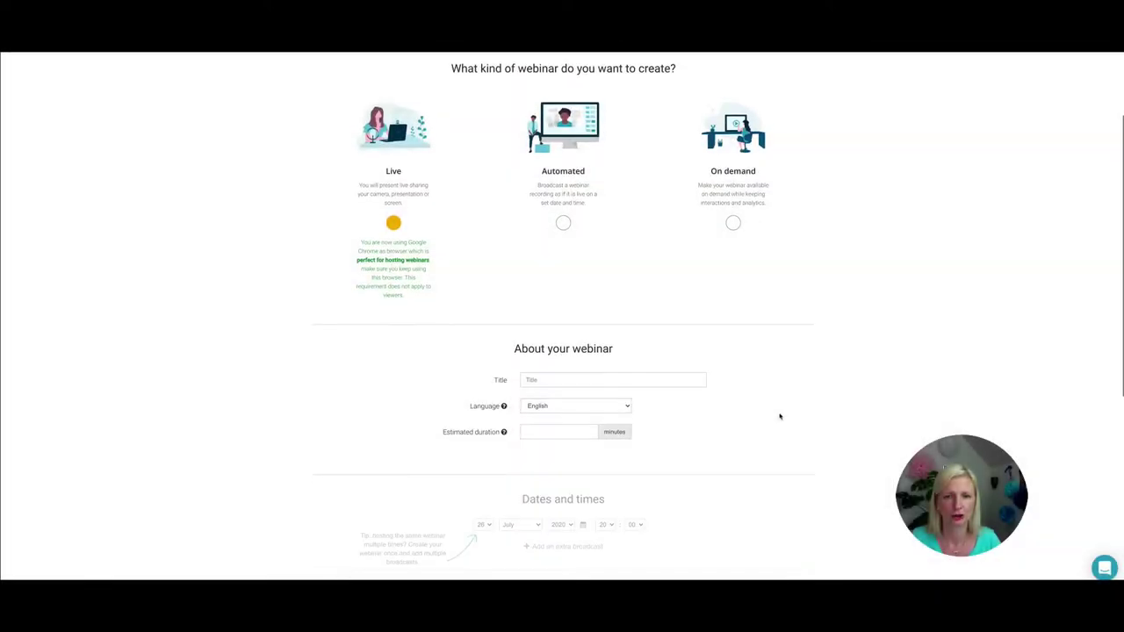
scroll(781, 419, "down", 1)
left_click(551, 367)
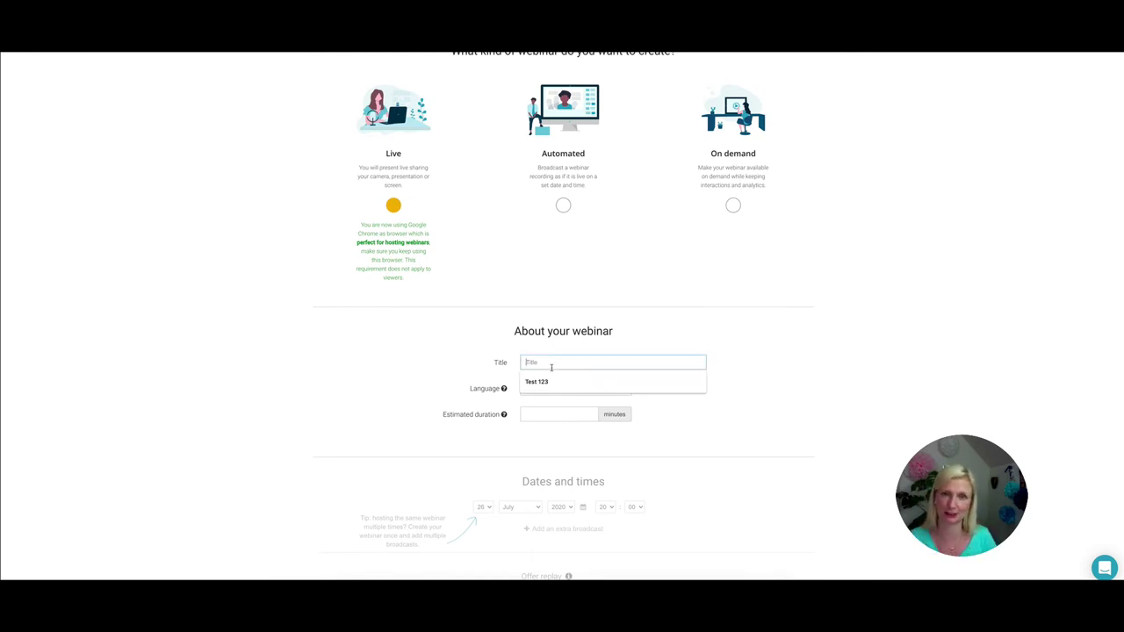
type("We")
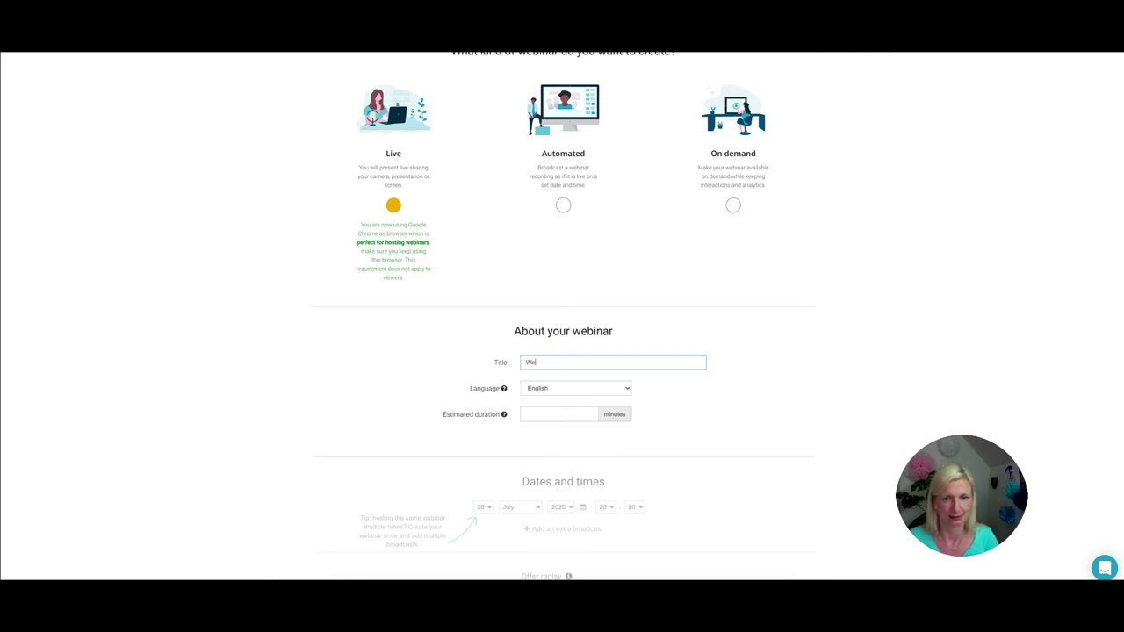
type("binarGeek im Test")
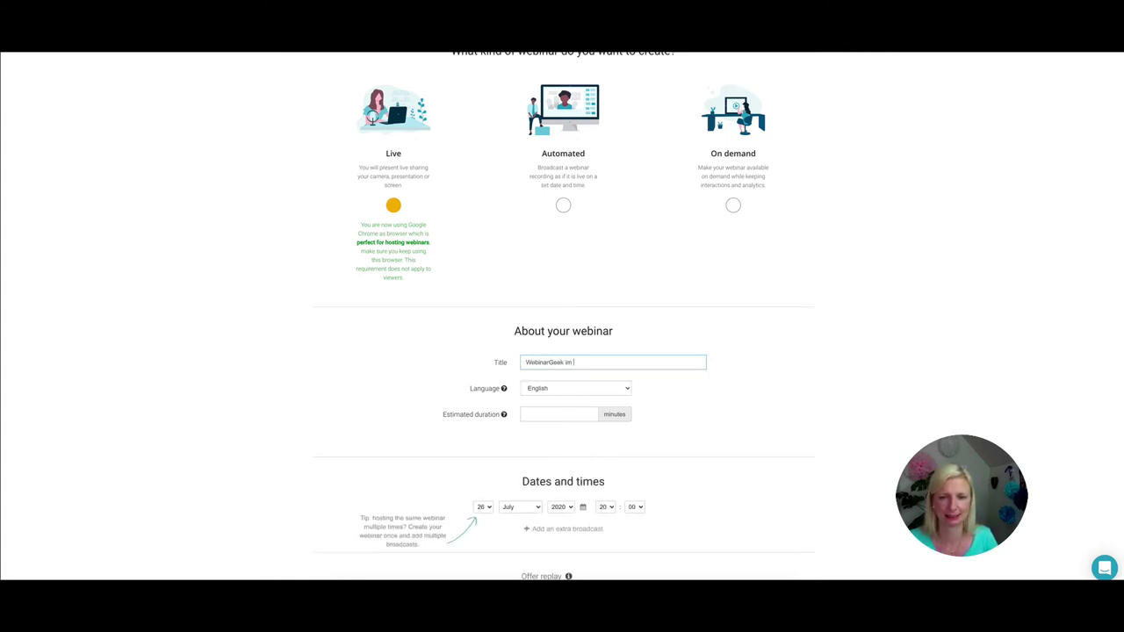
Step: Set the webinar's language to German and its estimated duration to 60 minutes
left_click(624, 390)
left_click(566, 405)
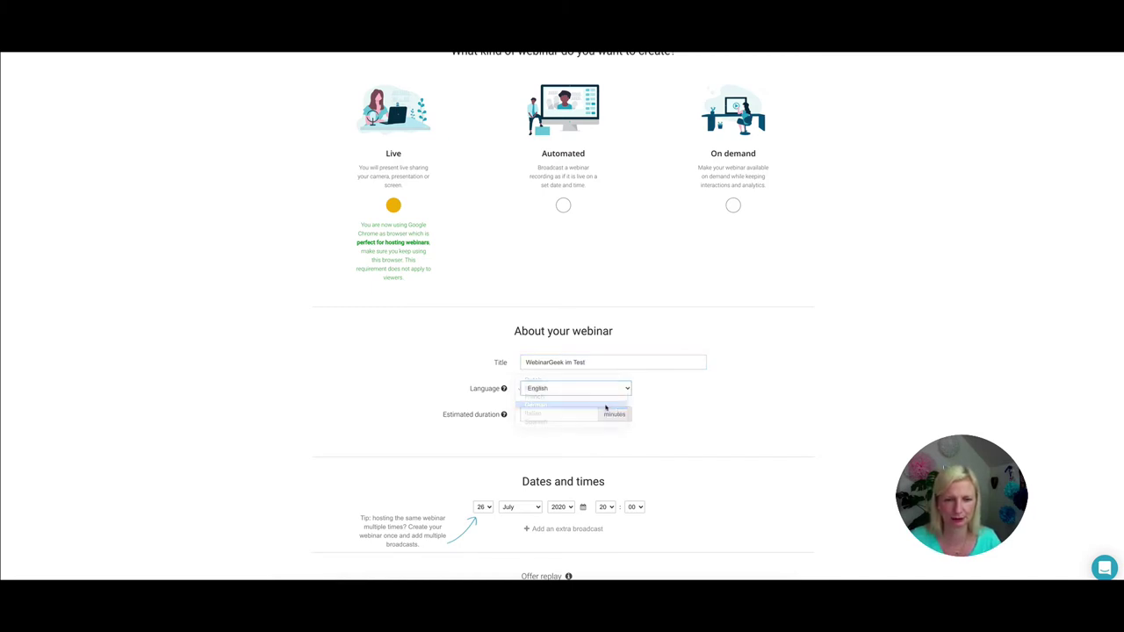
left_click(555, 413)
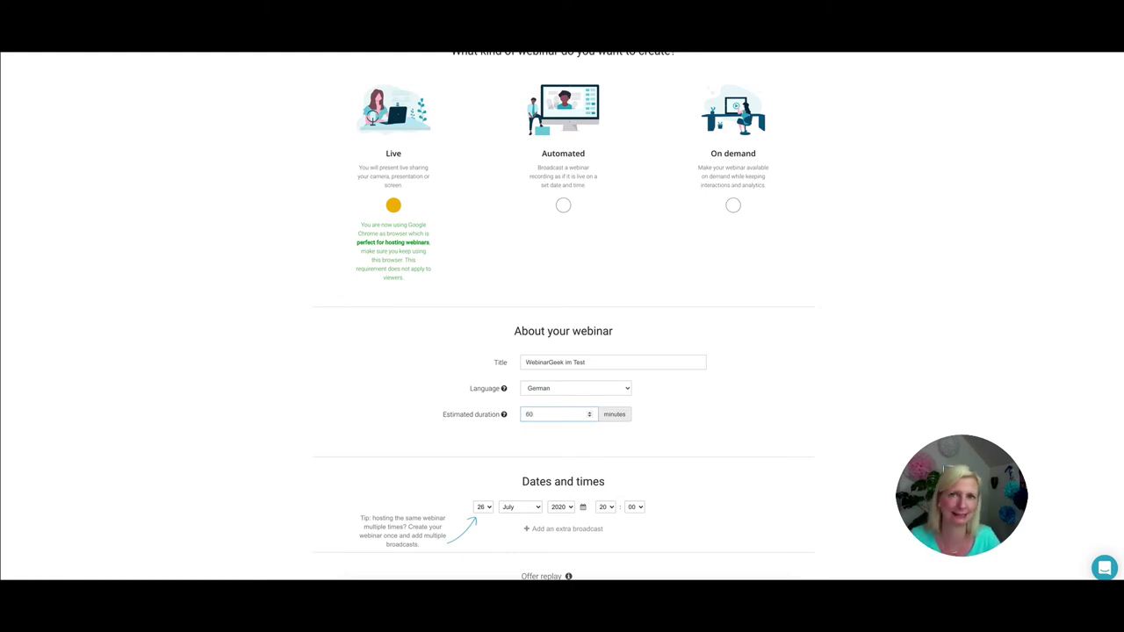
Step: Schedule the webinar's broadcast for 27 July 2020 at 10:00
scroll(715, 446, "down", 1)
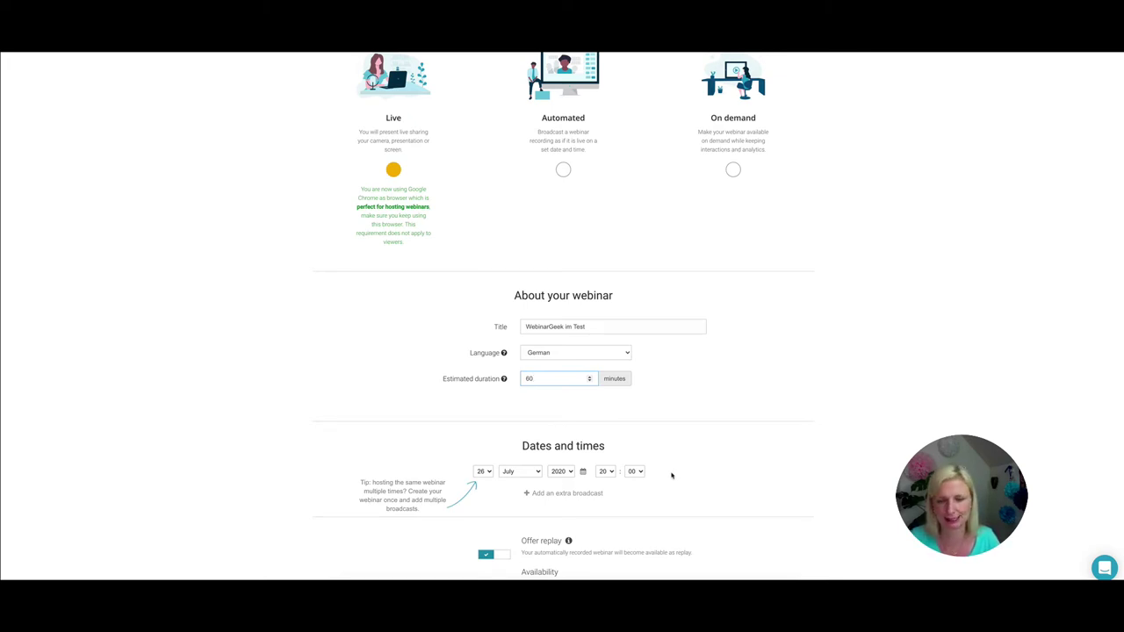
scroll(670, 472, "down", 2)
left_click(489, 394)
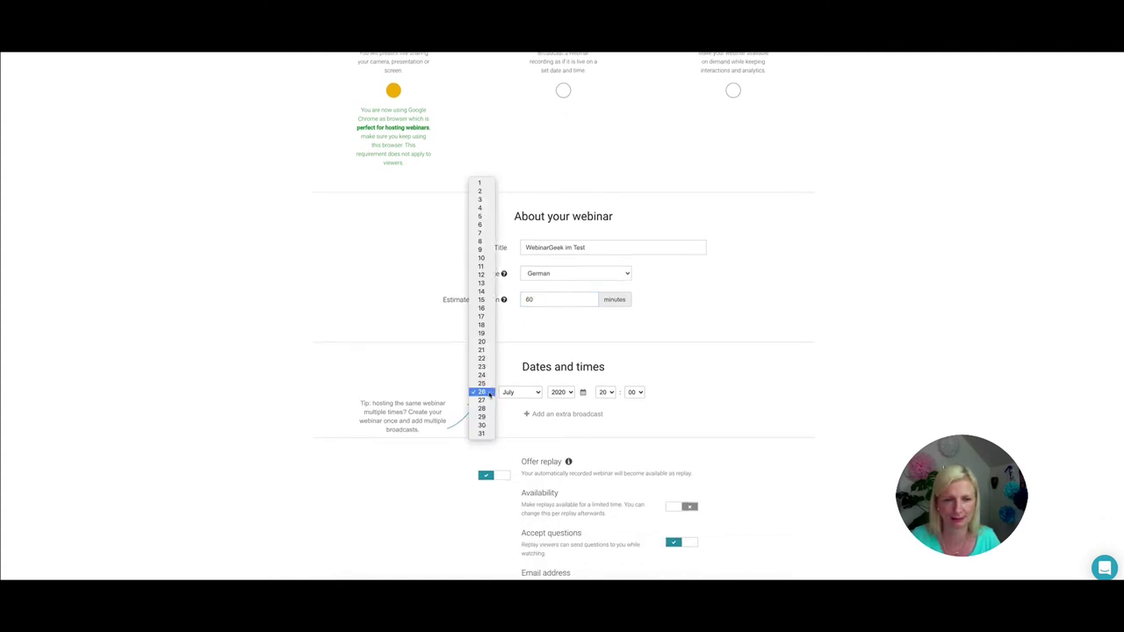
left_click(483, 402)
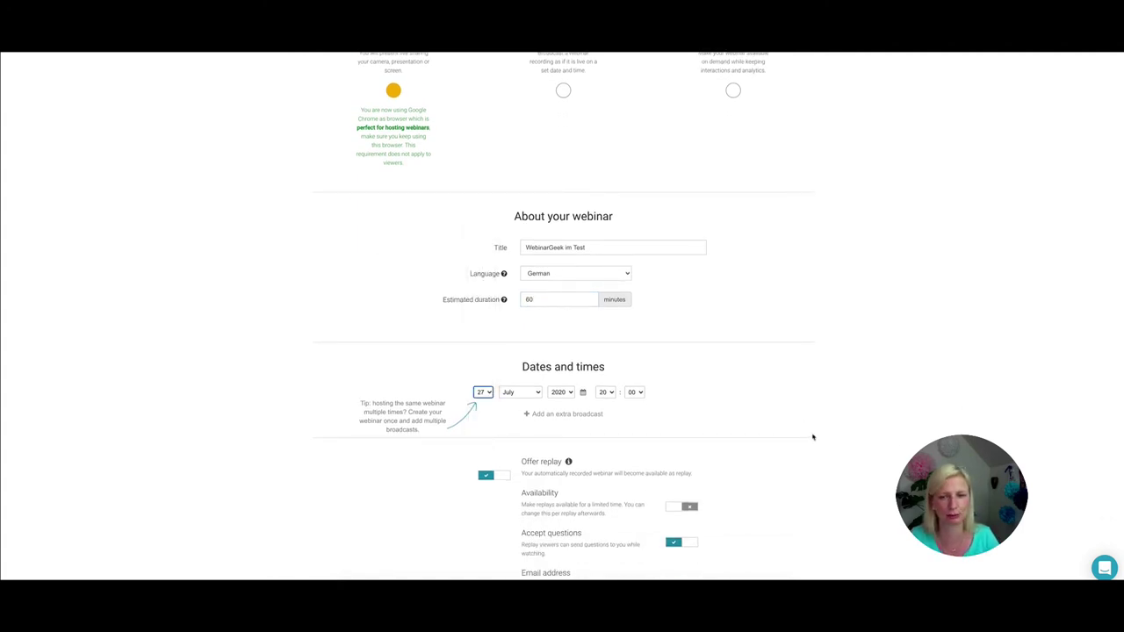
left_click(606, 392)
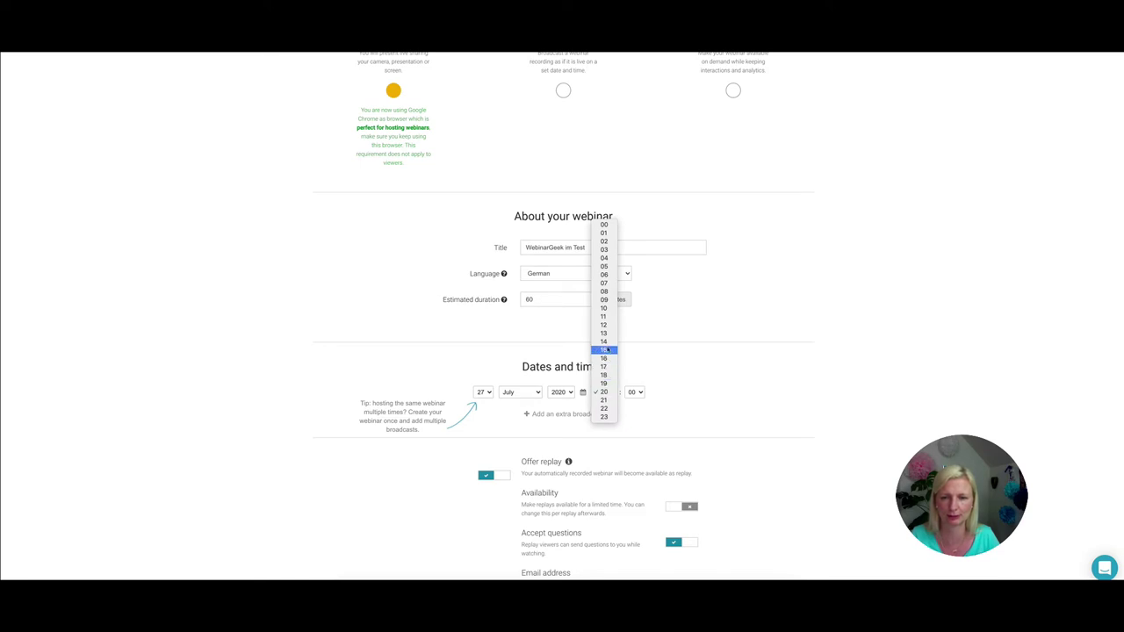
key("Escape")
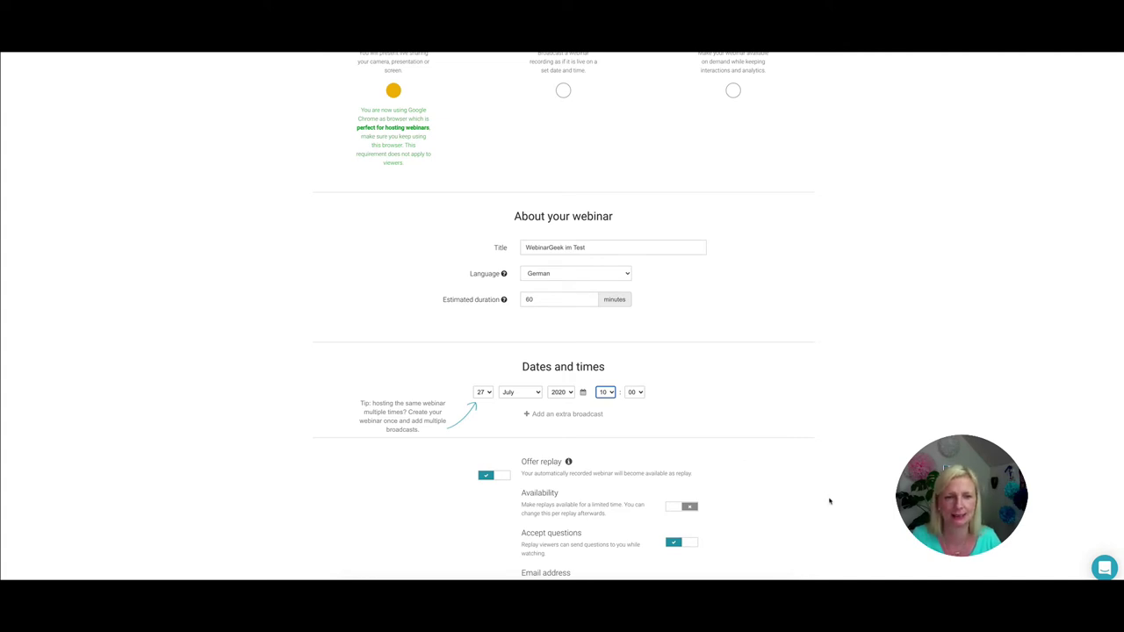
Step: Check the replay, webinar series and data copying options, and create the webinar
scroll(830, 500, "down", 1)
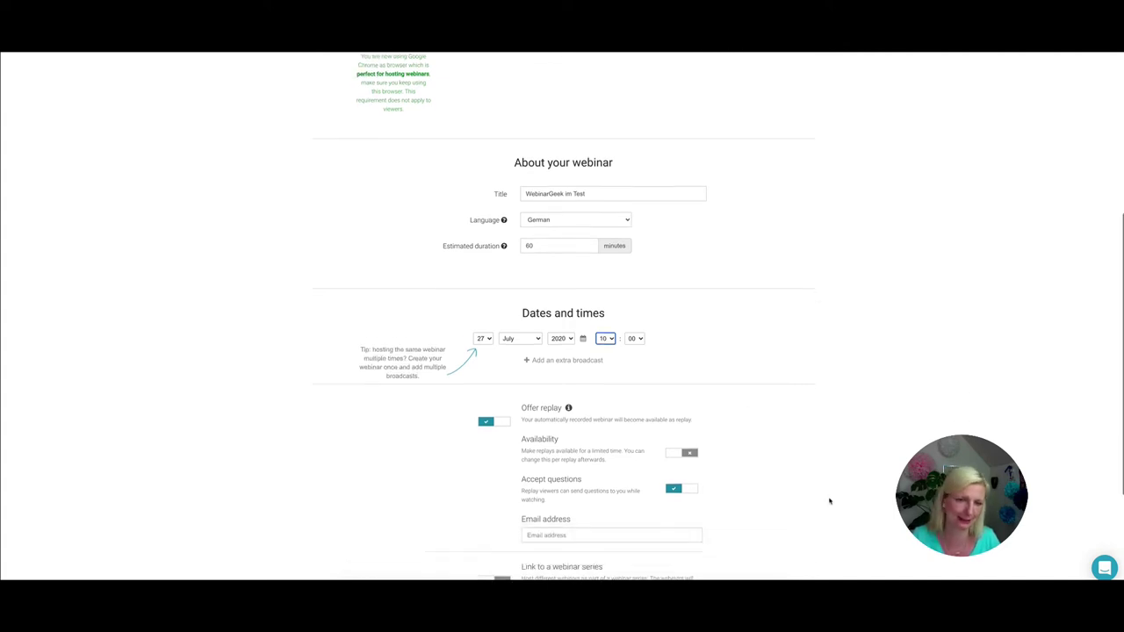
scroll(927, 444, "down", 1)
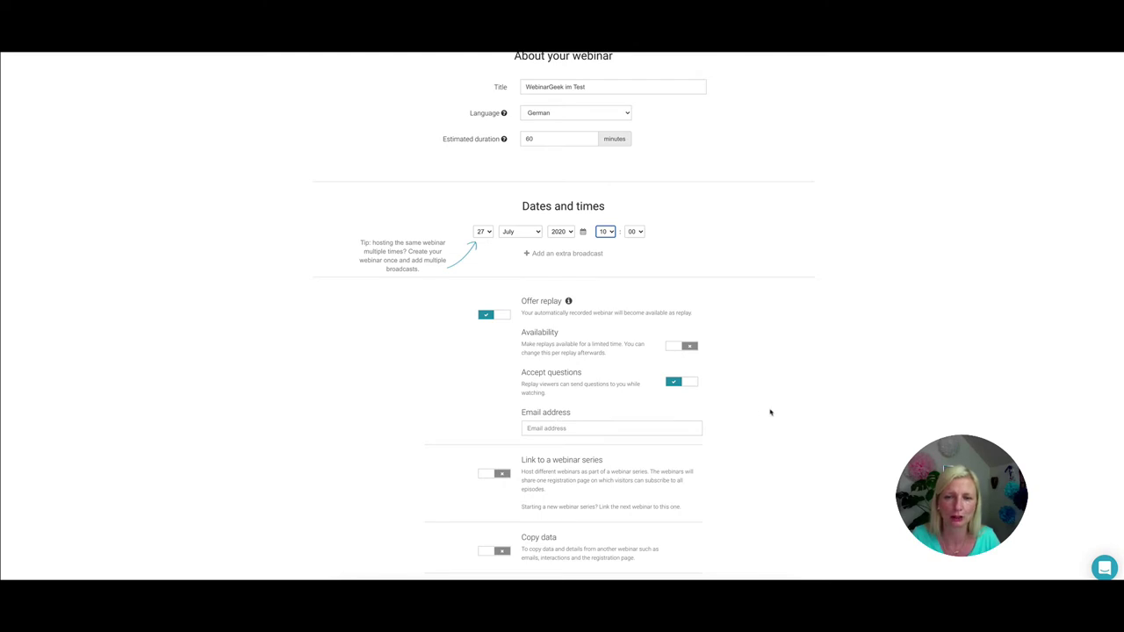
scroll(769, 413, "down", 1)
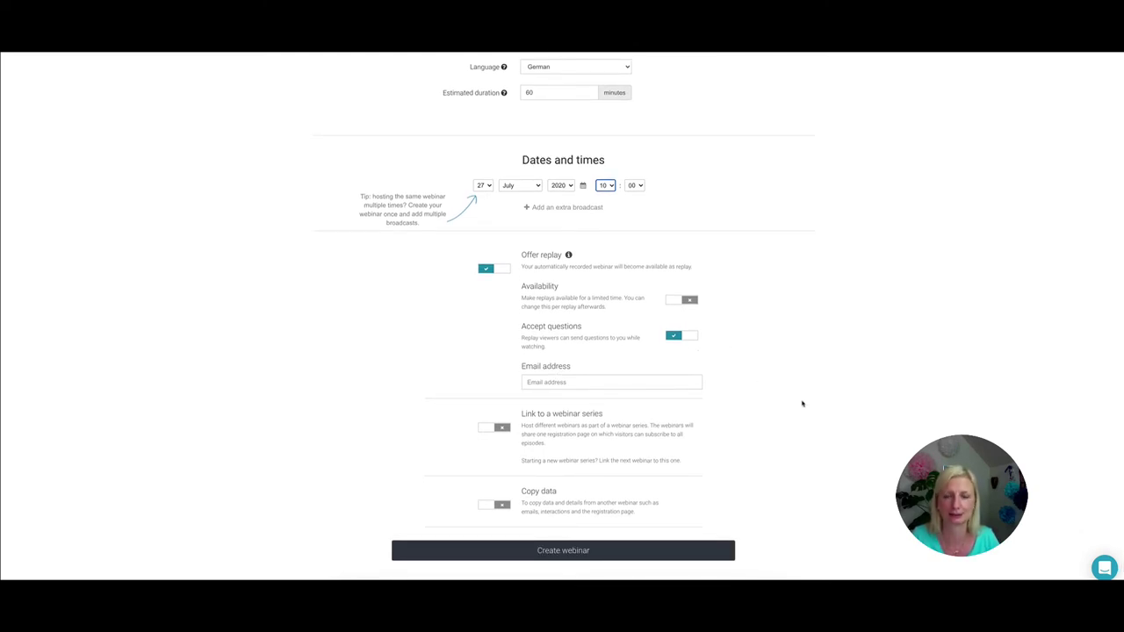
scroll(801, 403, "down", 1)
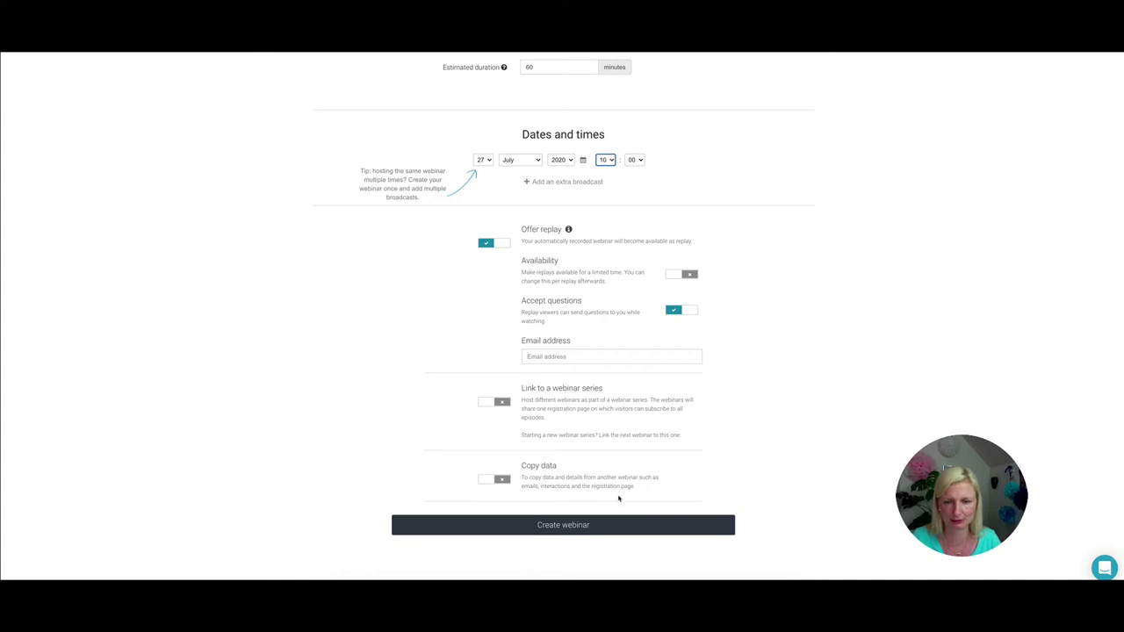
left_click(607, 525)
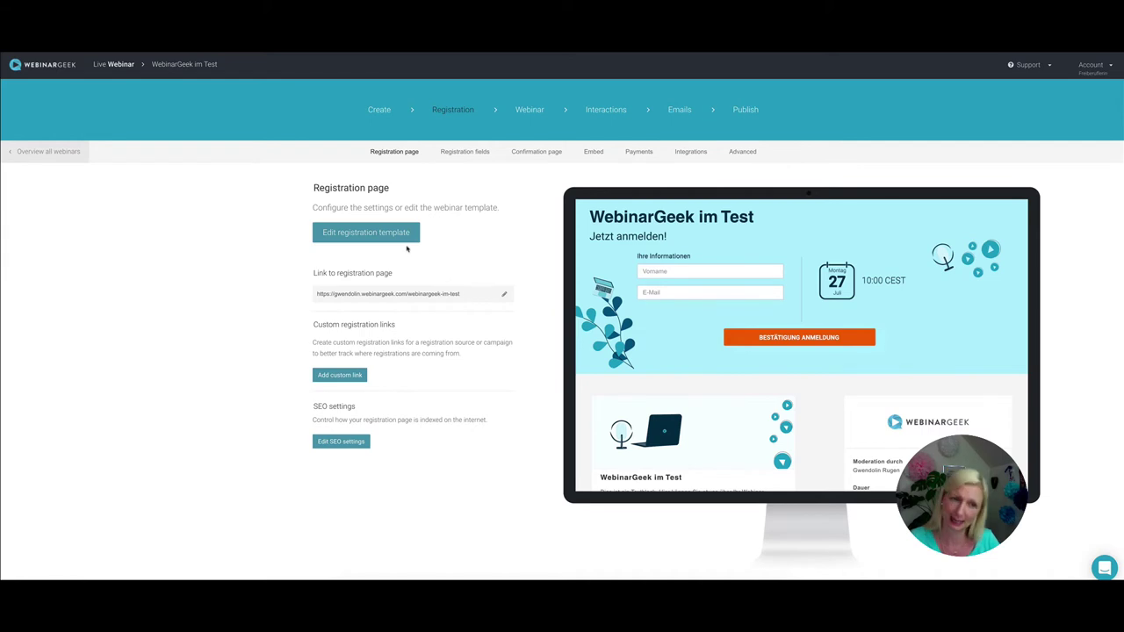
Step: Examine the registration page template in its editor, the registration fields and the confirmation page settings
left_click(393, 235)
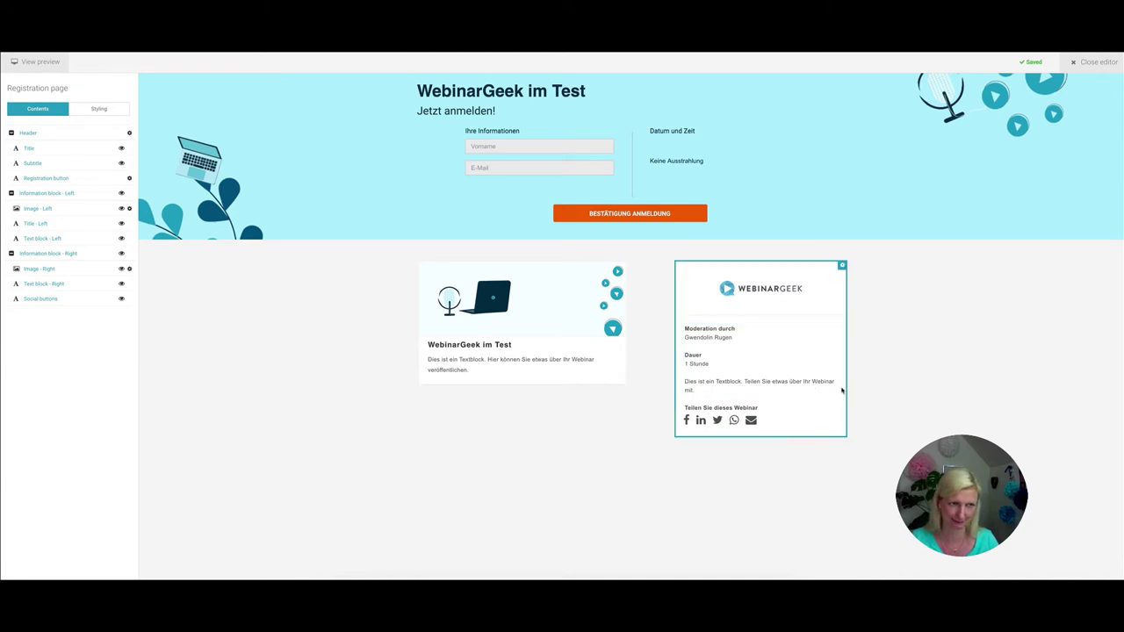
left_click(1087, 65)
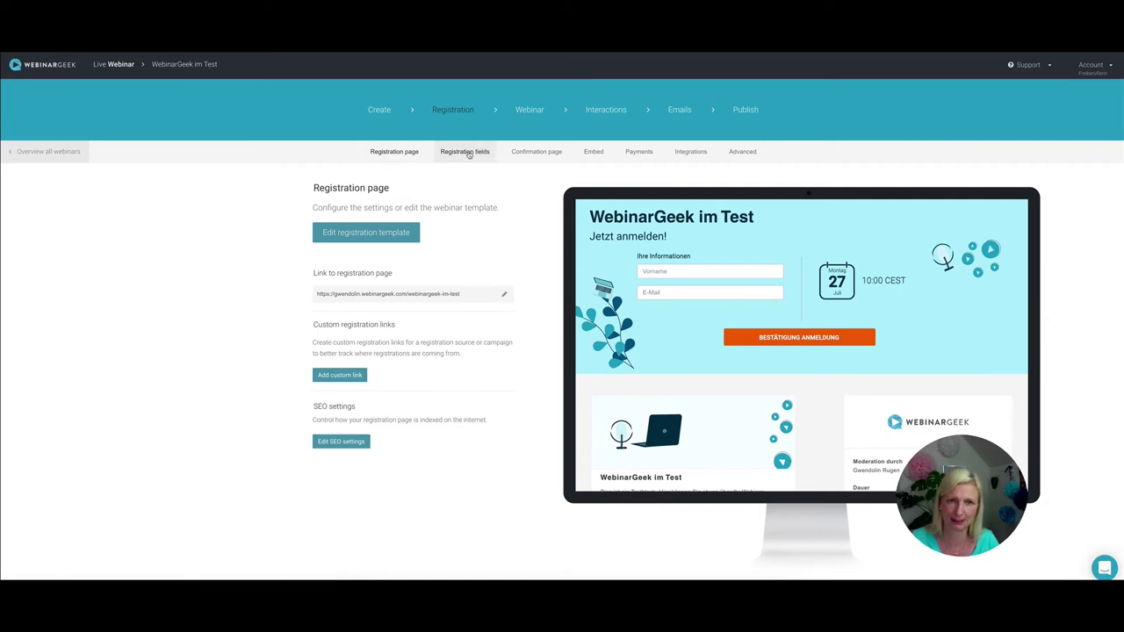
left_click(469, 154)
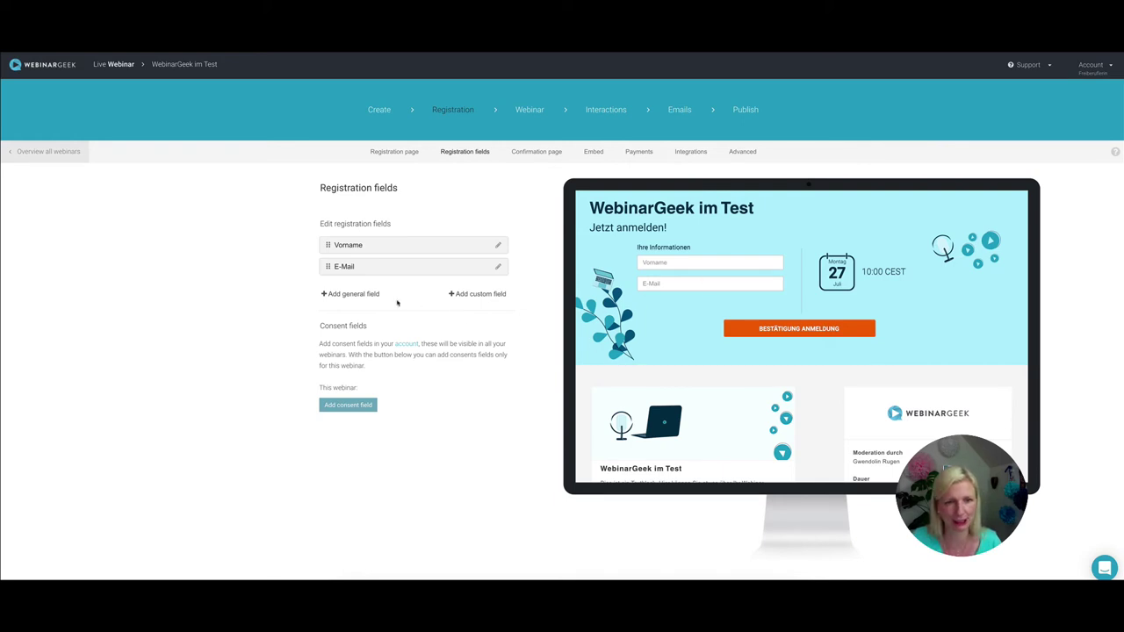
left_click(537, 152)
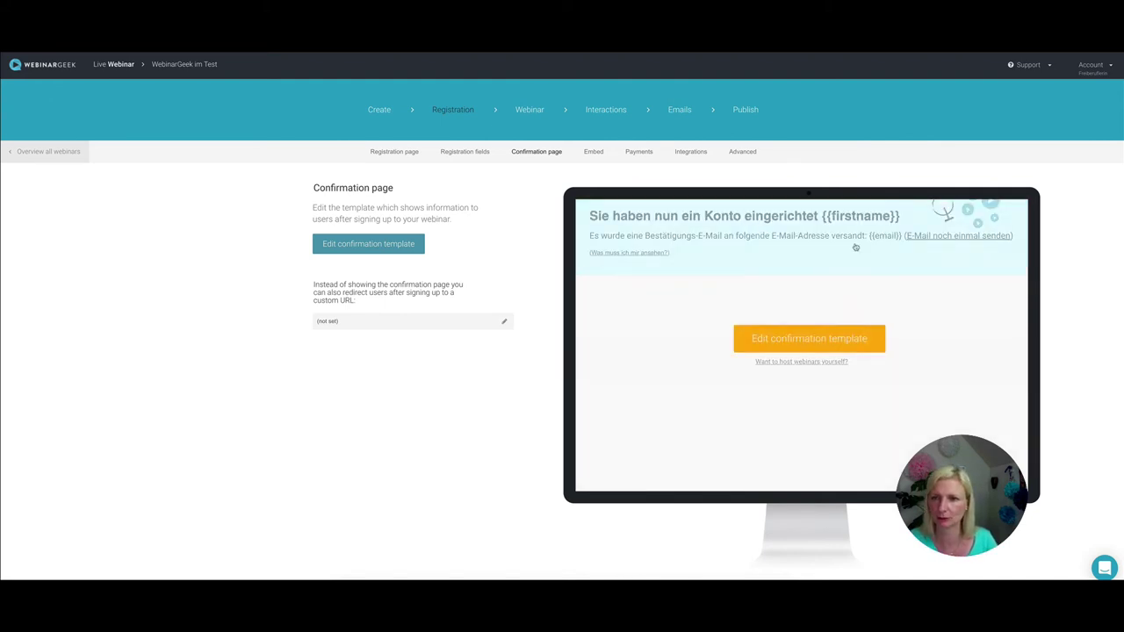
mouse_move(869, 313)
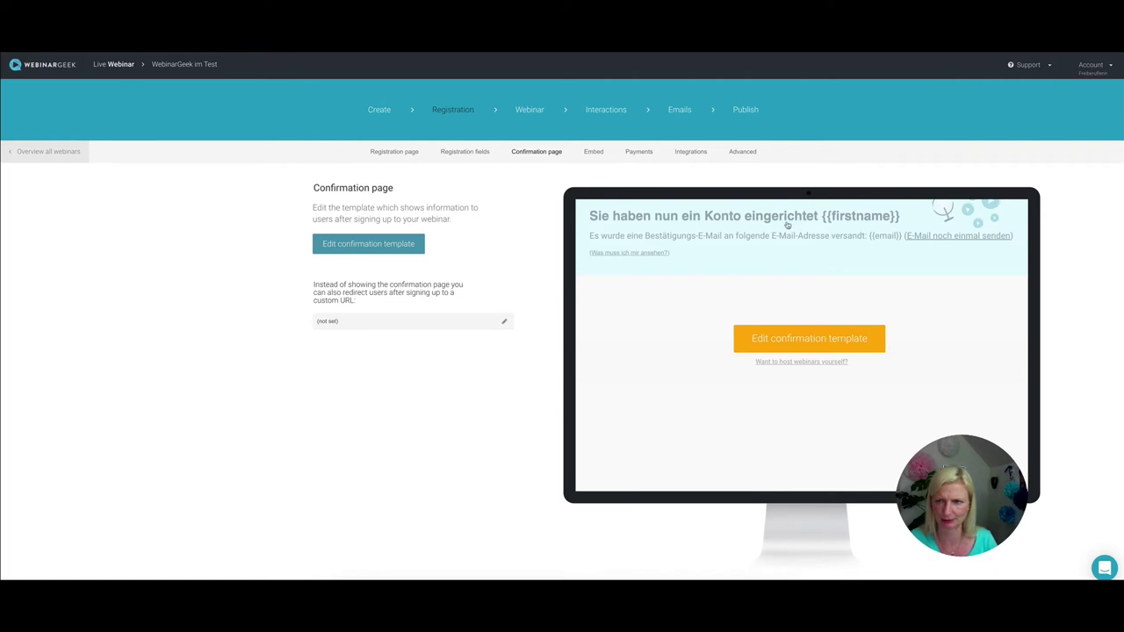
Step: Examine the embed, payments, integrations and advanced options for the webinar's registration
left_click(593, 153)
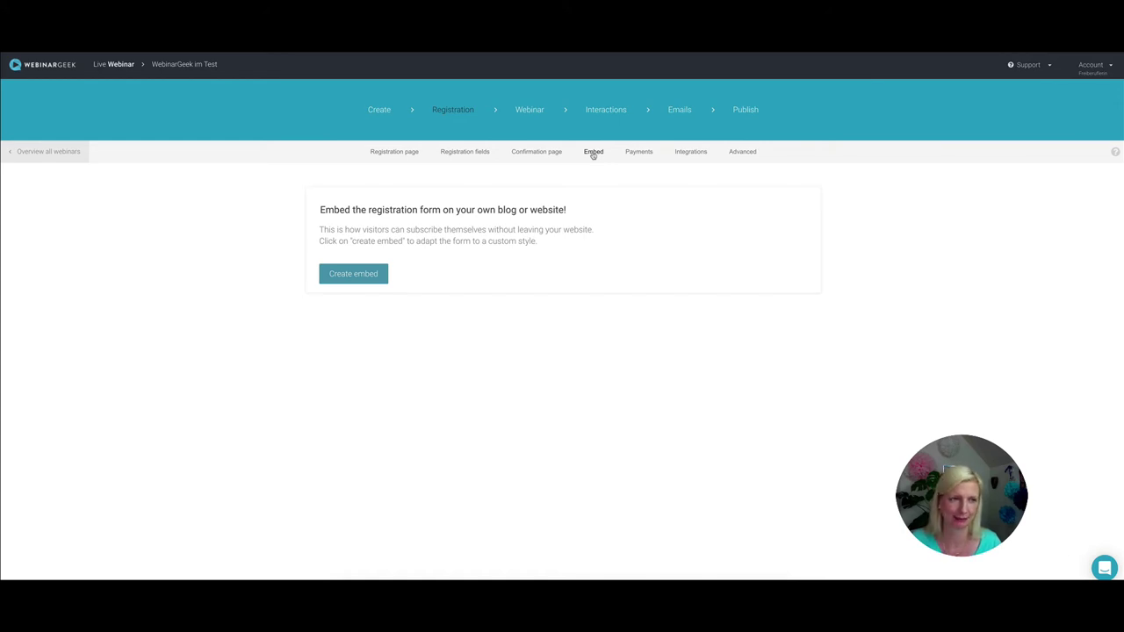
left_click(647, 156)
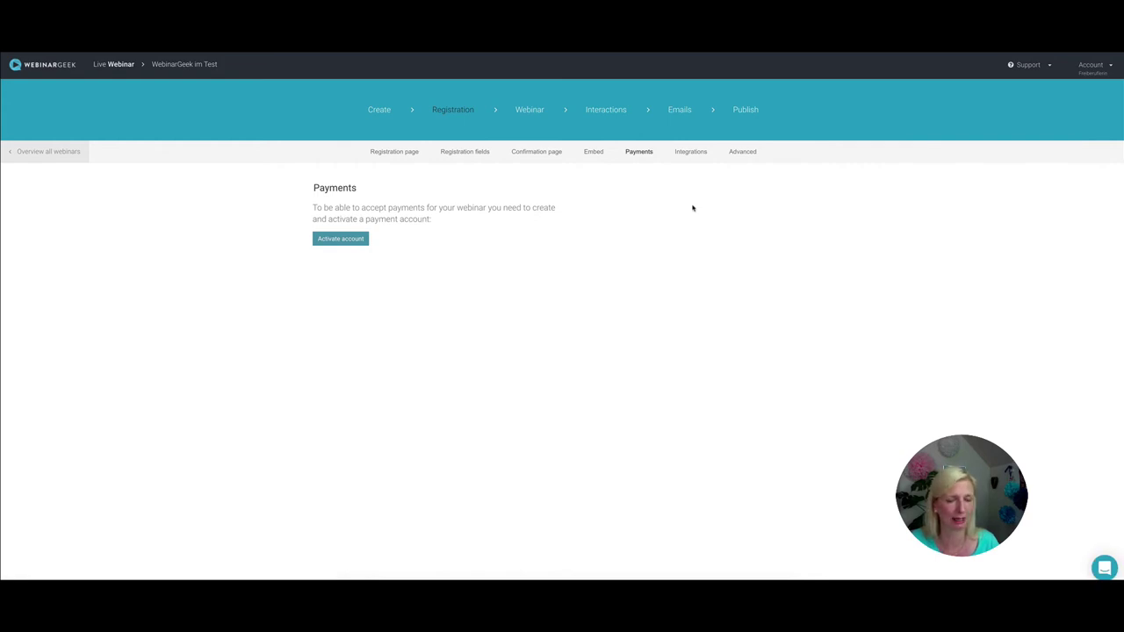
left_click(689, 153)
scroll(735, 362, "down", 1)
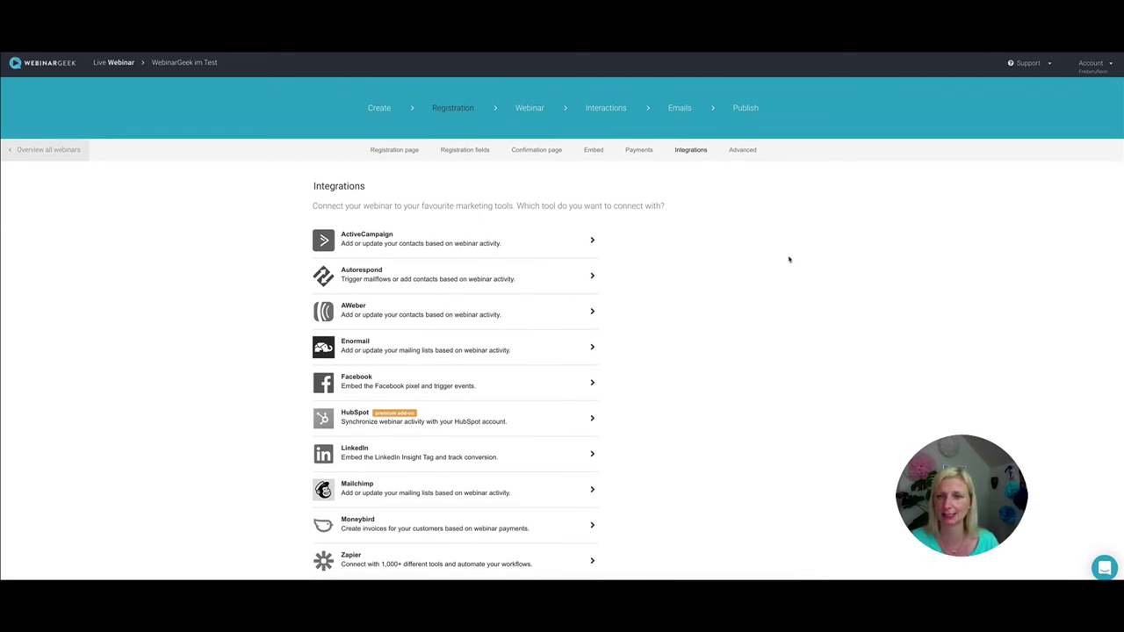
left_click(746, 151)
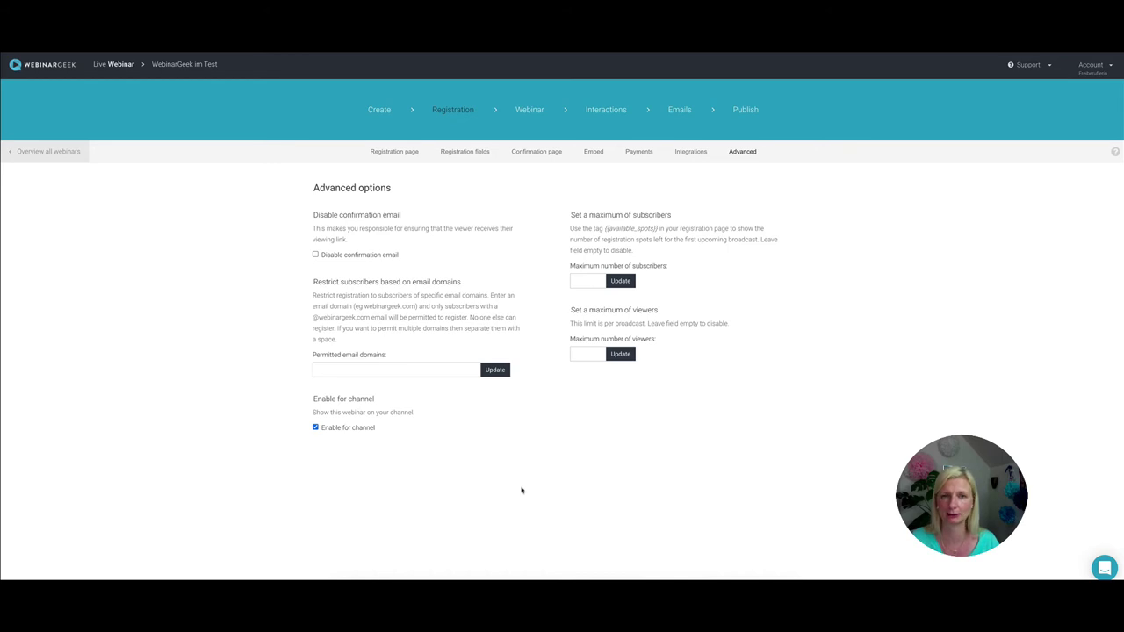
Step: Examine the webinar page's viewer preview and its editor, and close the editor without changes
left_click(527, 112)
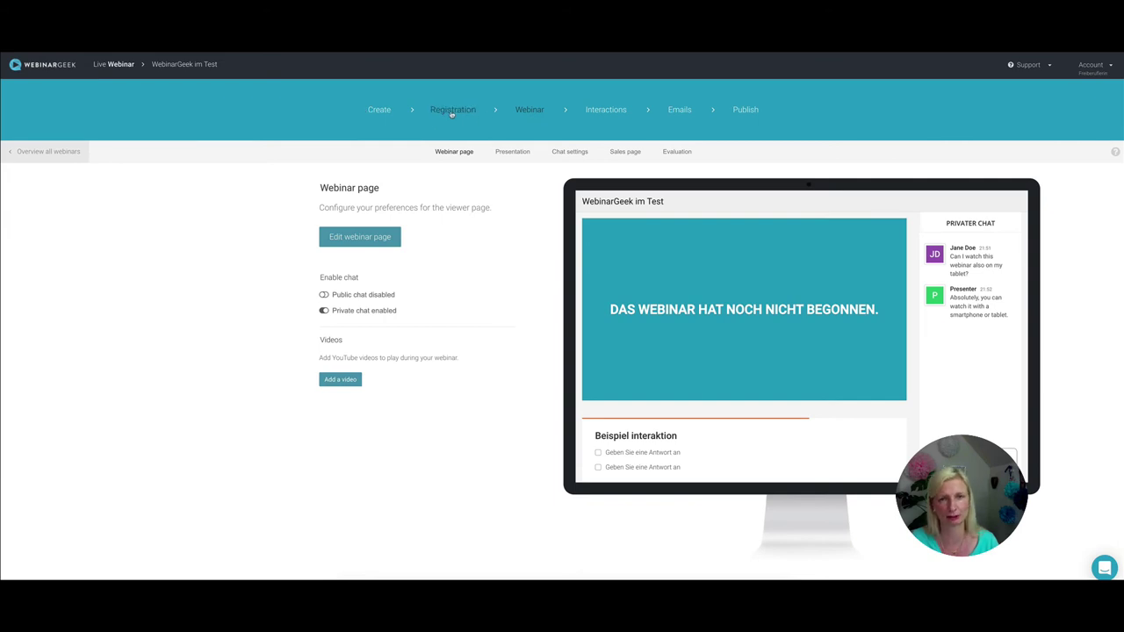
mouse_move(793, 333)
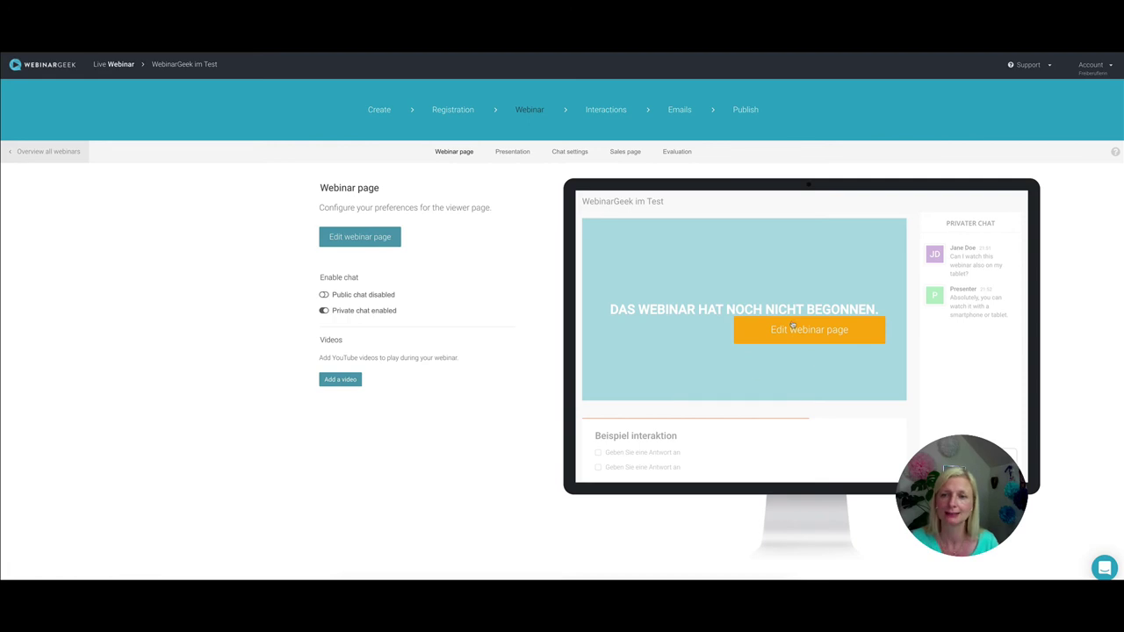
left_click(347, 240)
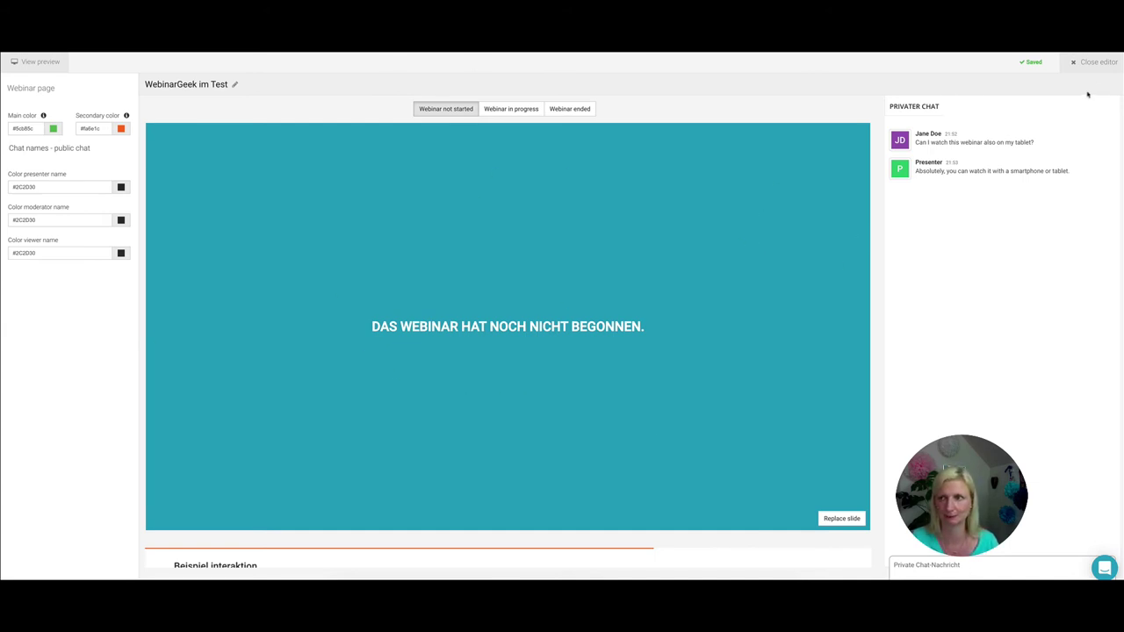
left_click(1097, 63)
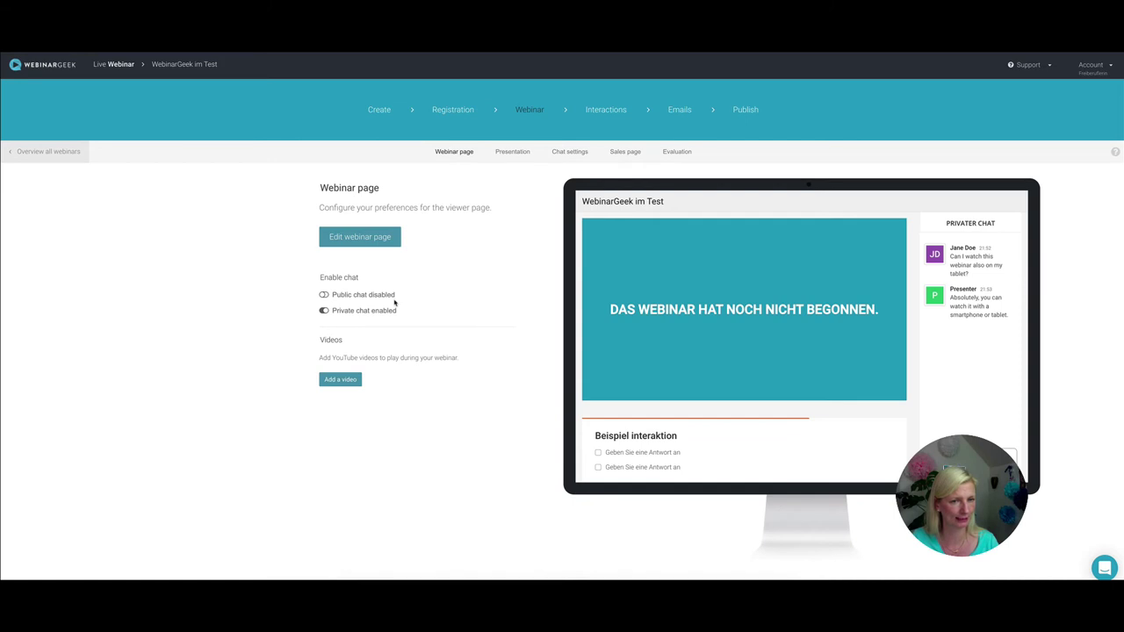
Step: Enable the public chat and disable the private chat on the webinar page
left_click(330, 298)
left_click(325, 311)
mouse_move(601, 450)
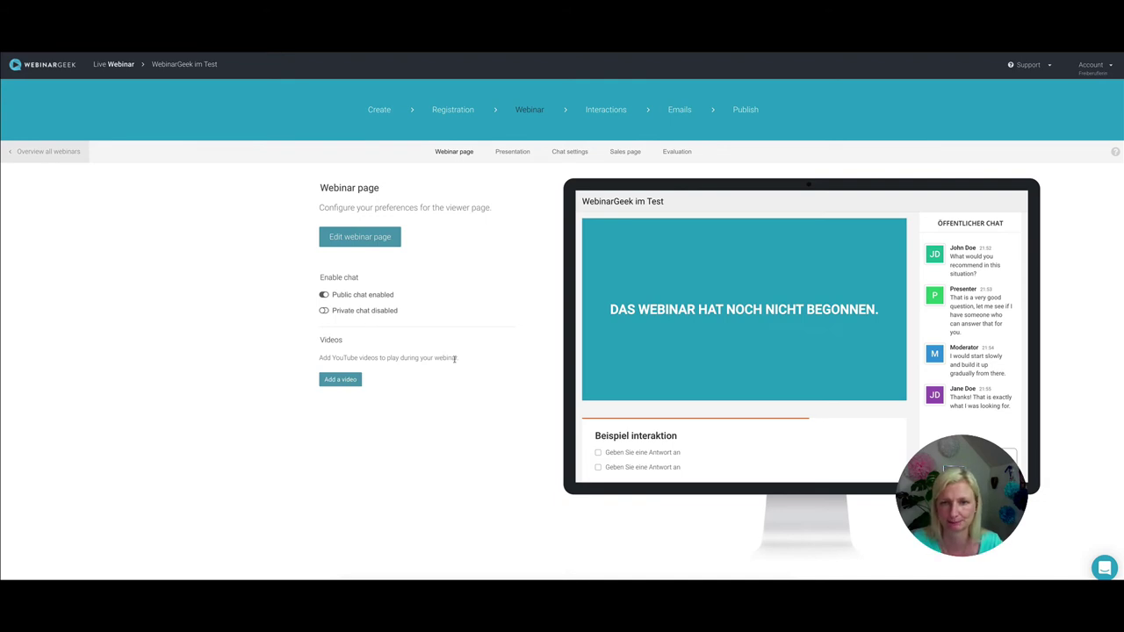
Step: Examine the available interaction types and the poll and quiz setup forms without creating any interaction
left_click(597, 109)
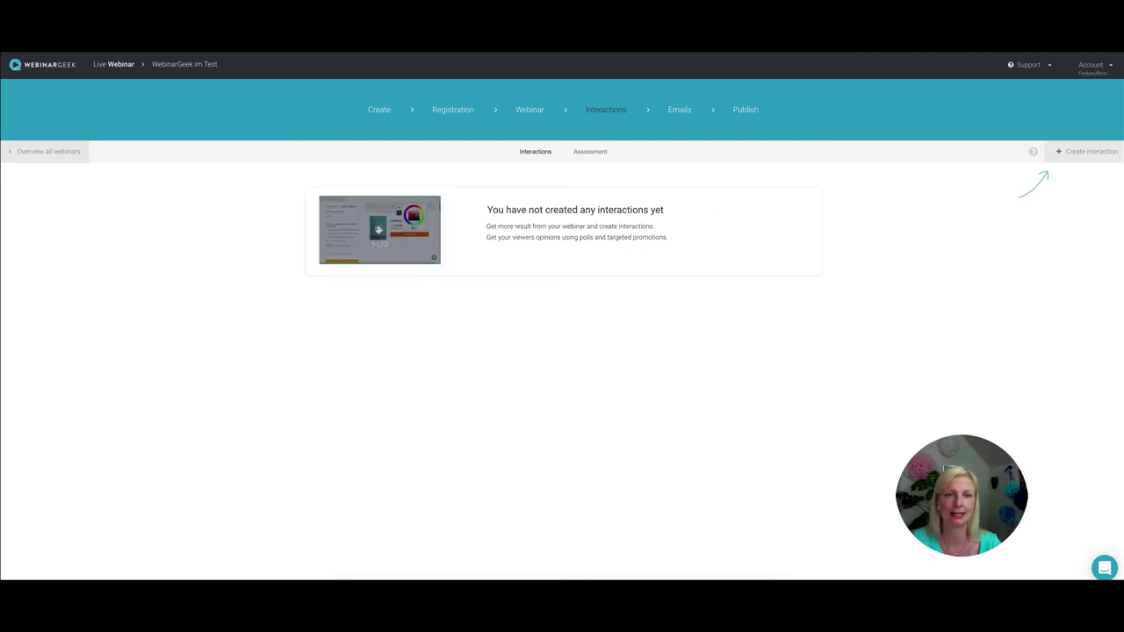
left_click(1071, 154)
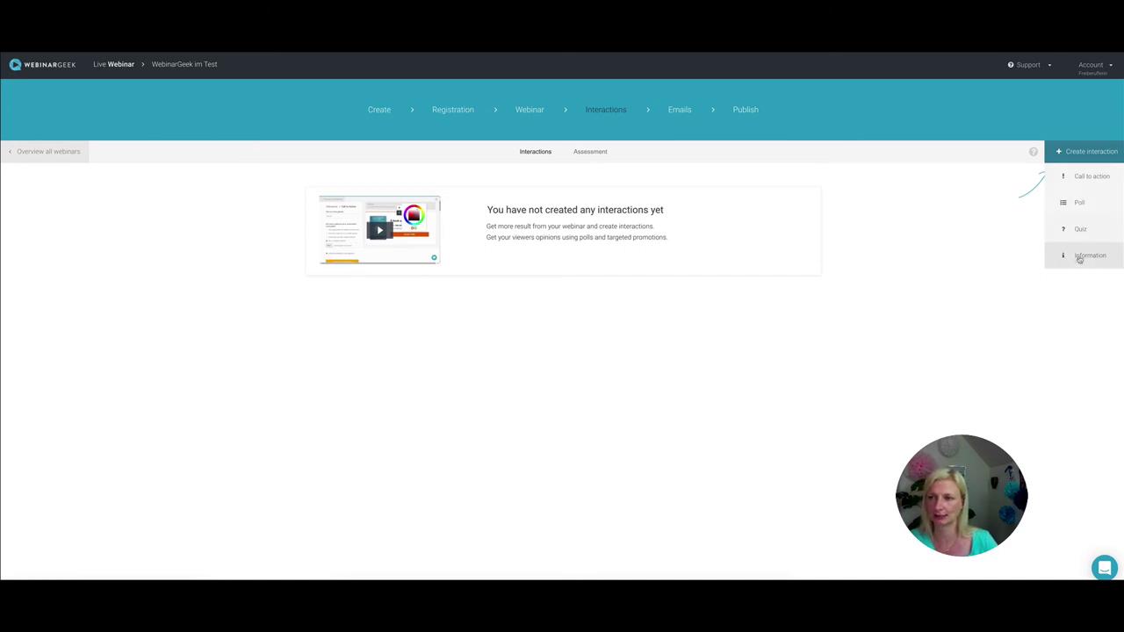
left_click(1079, 204)
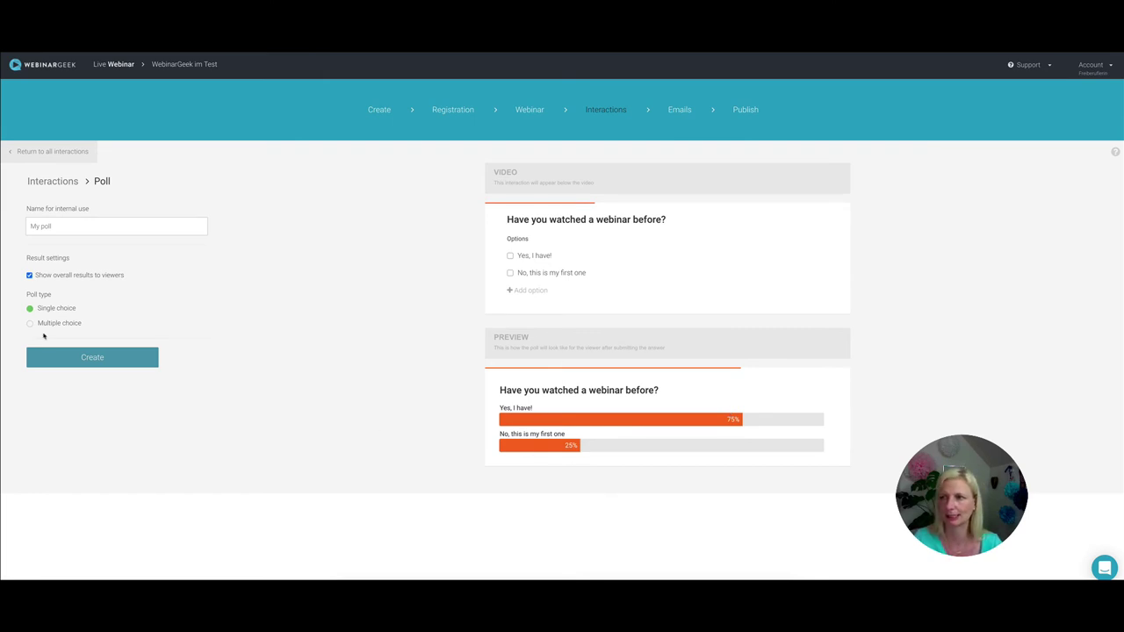
left_click(69, 156)
left_click(1054, 158)
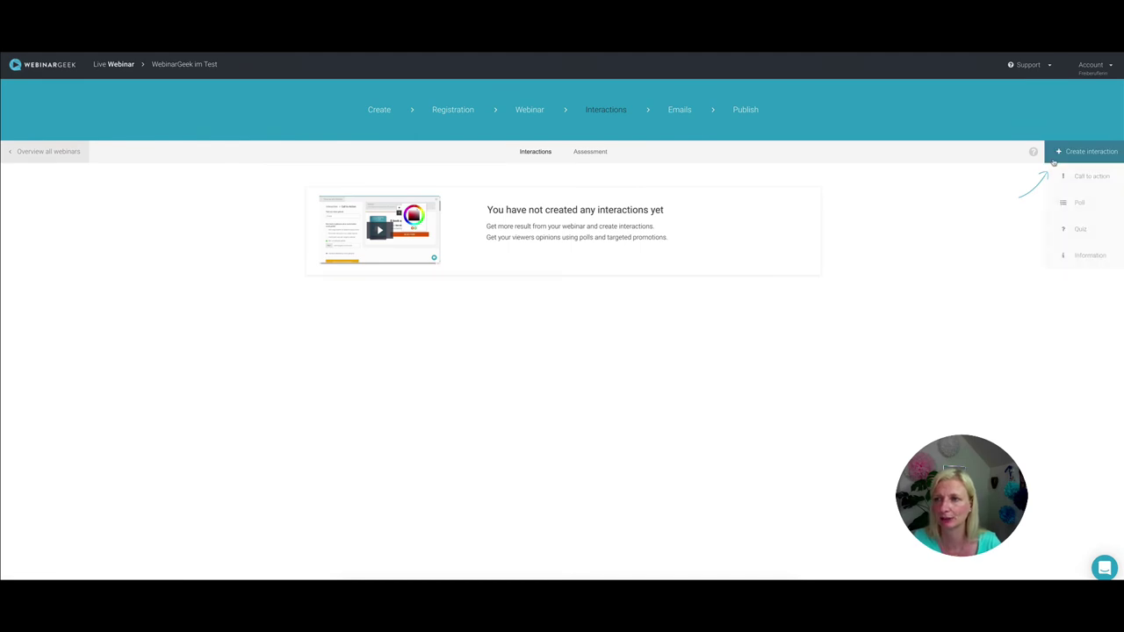
left_click(1074, 231)
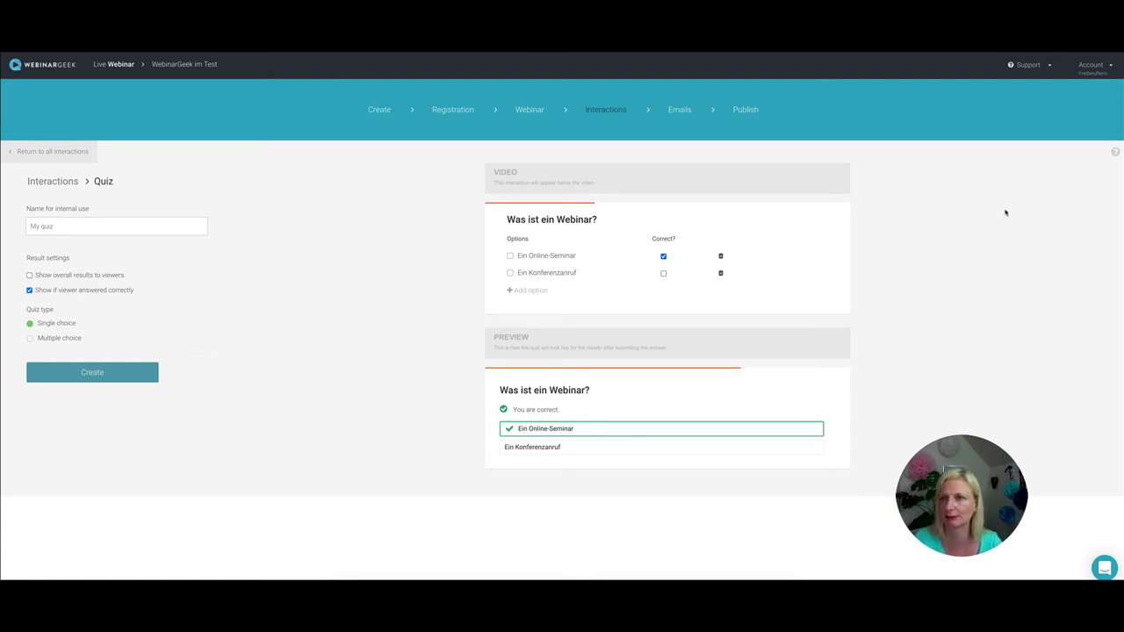
left_click(79, 153)
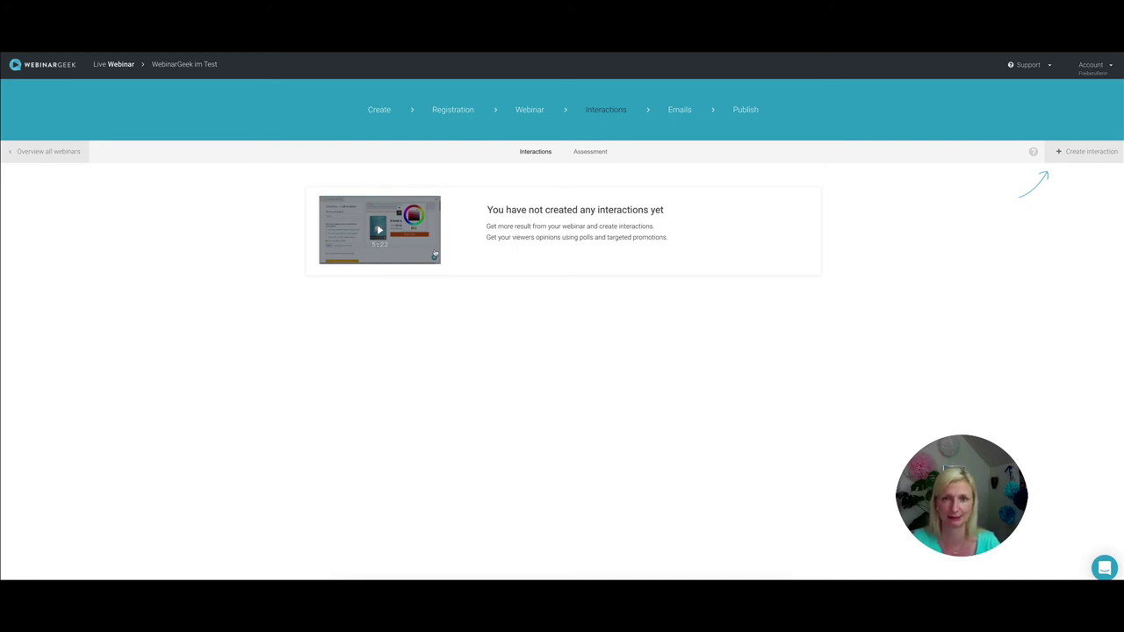
Step: Examine the subject, sender settings and preview of the webinar's confirmation email
left_click(677, 110)
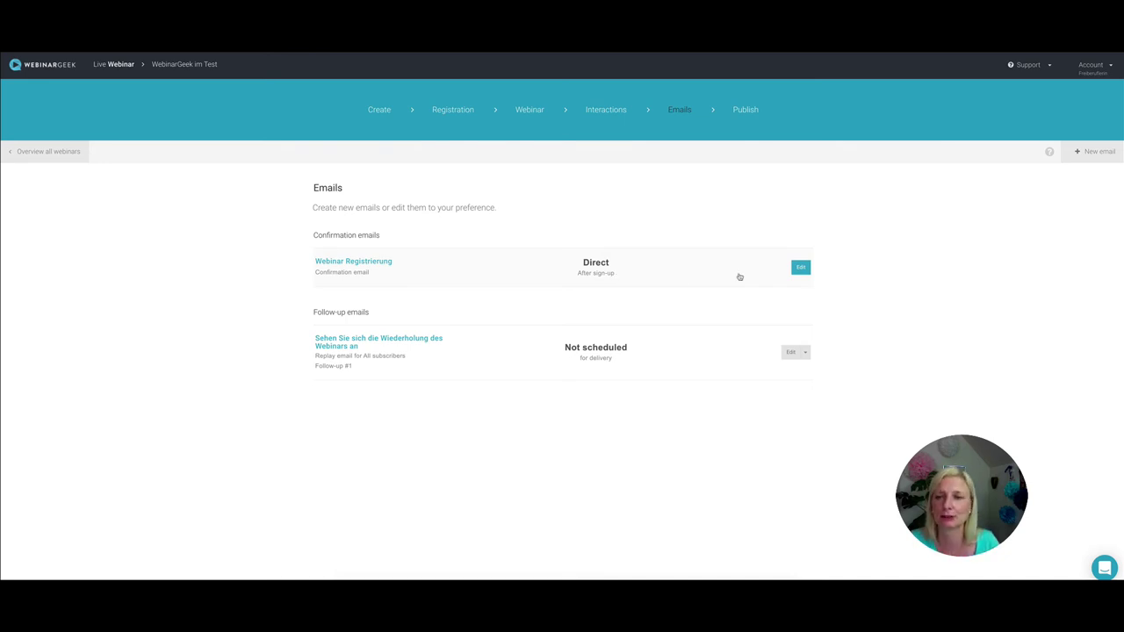
left_click(801, 268)
mouse_move(673, 381)
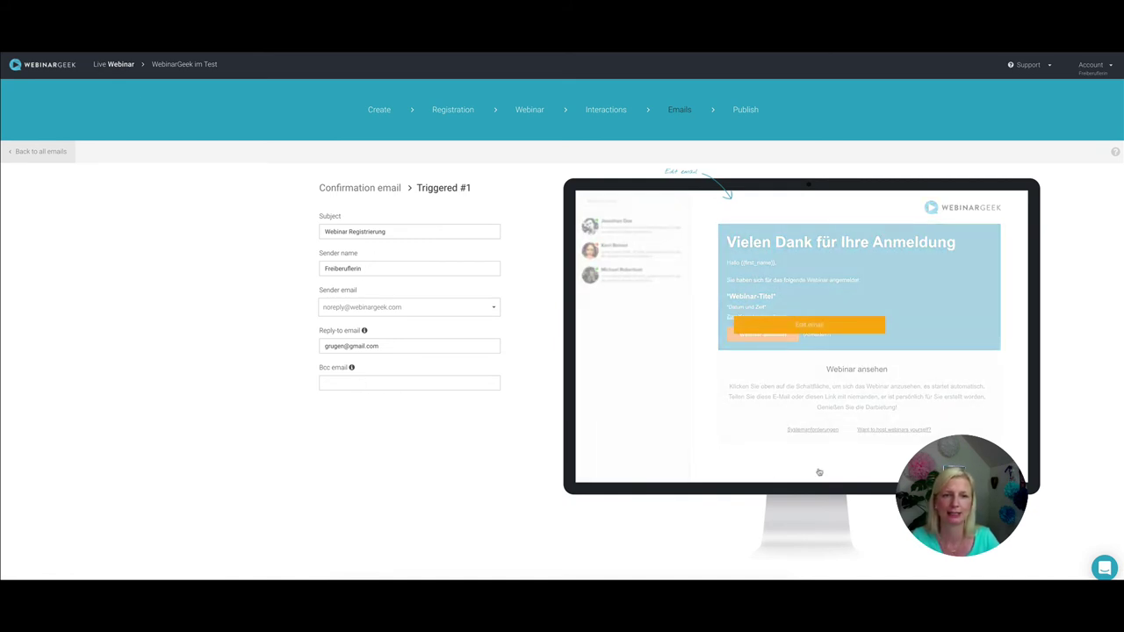
Step: Try clearing the confirmation email's reply-to address, and return to the email overview without saving
left_click_drag(386, 344, 255, 348)
key("BackSpace")
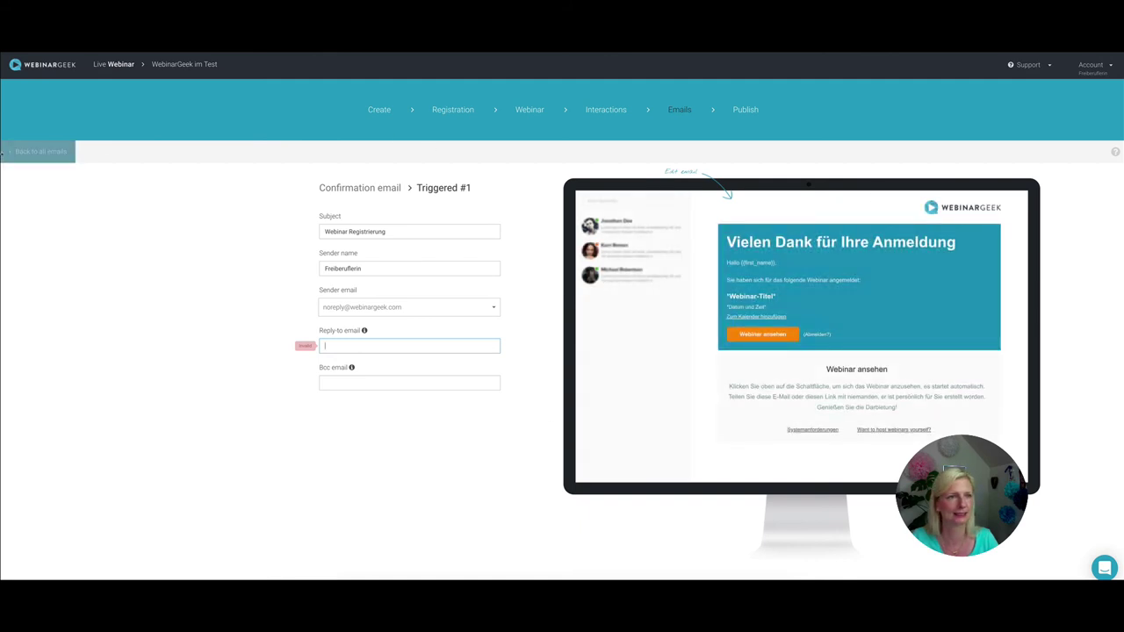
left_click(48, 151)
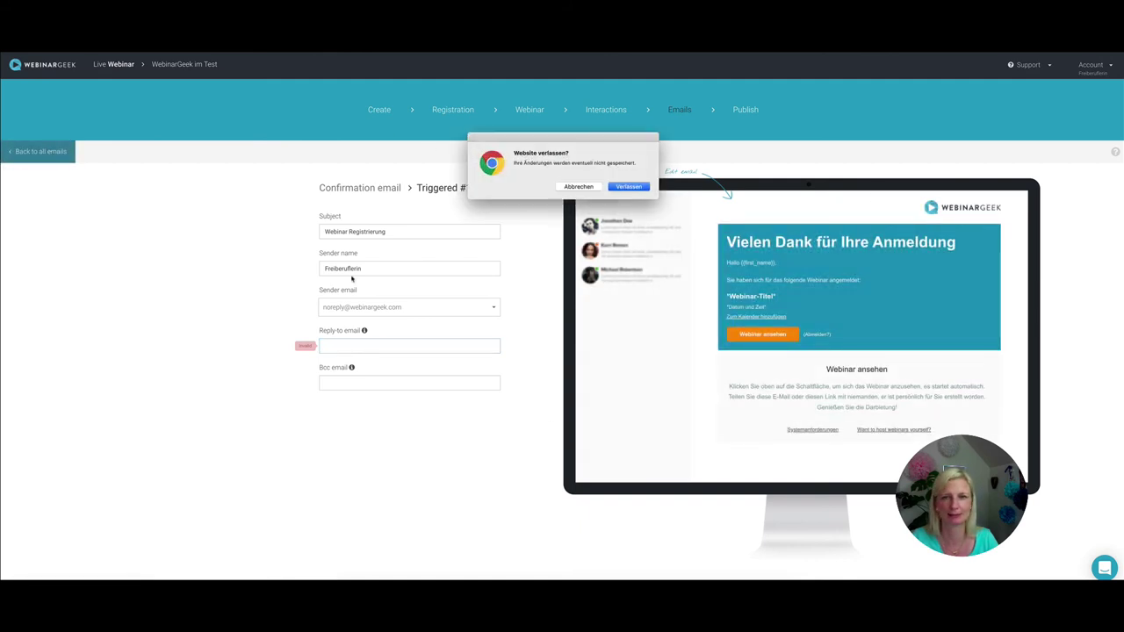
left_click(628, 187)
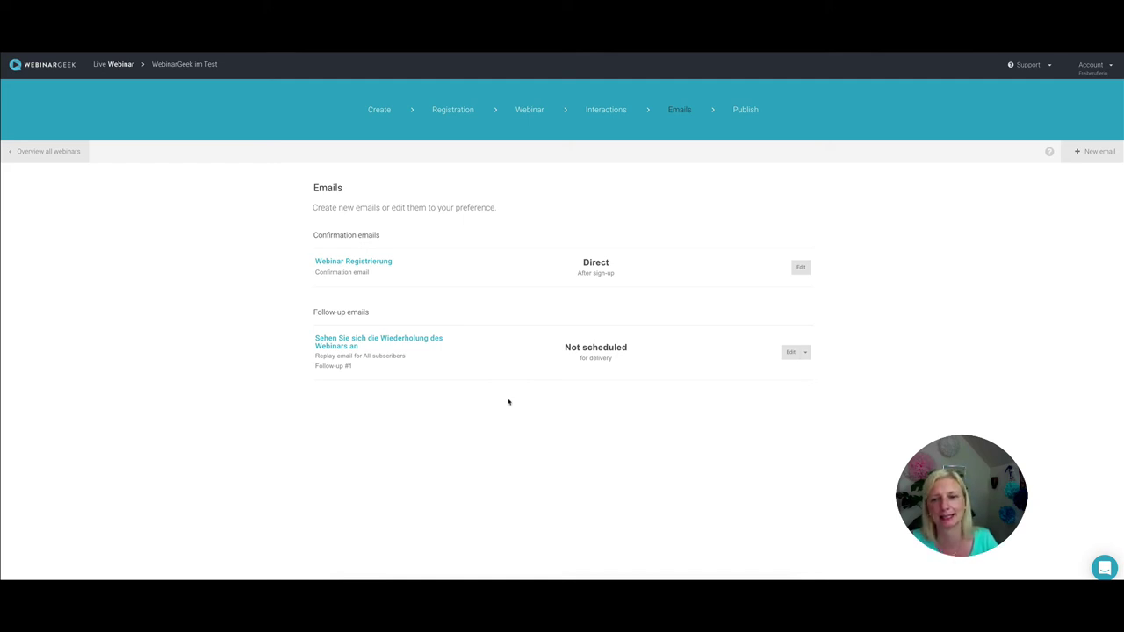
Step: Examine the replay follow-up email's sender, recipient and scheduling settings, and return to the email overview
left_click(803, 353)
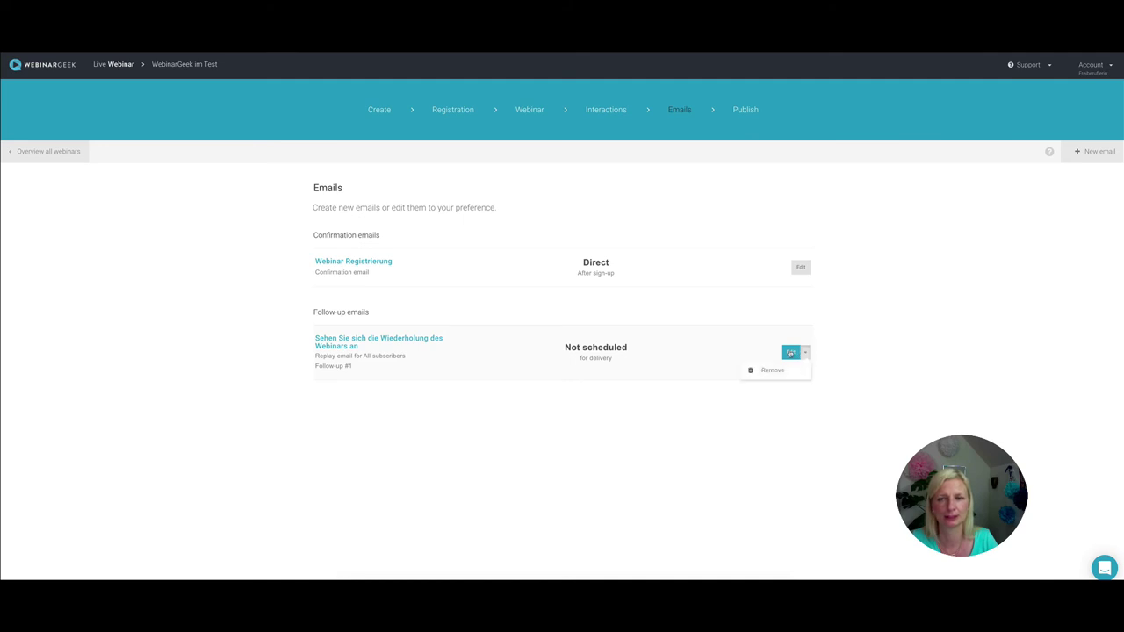
left_click(791, 353)
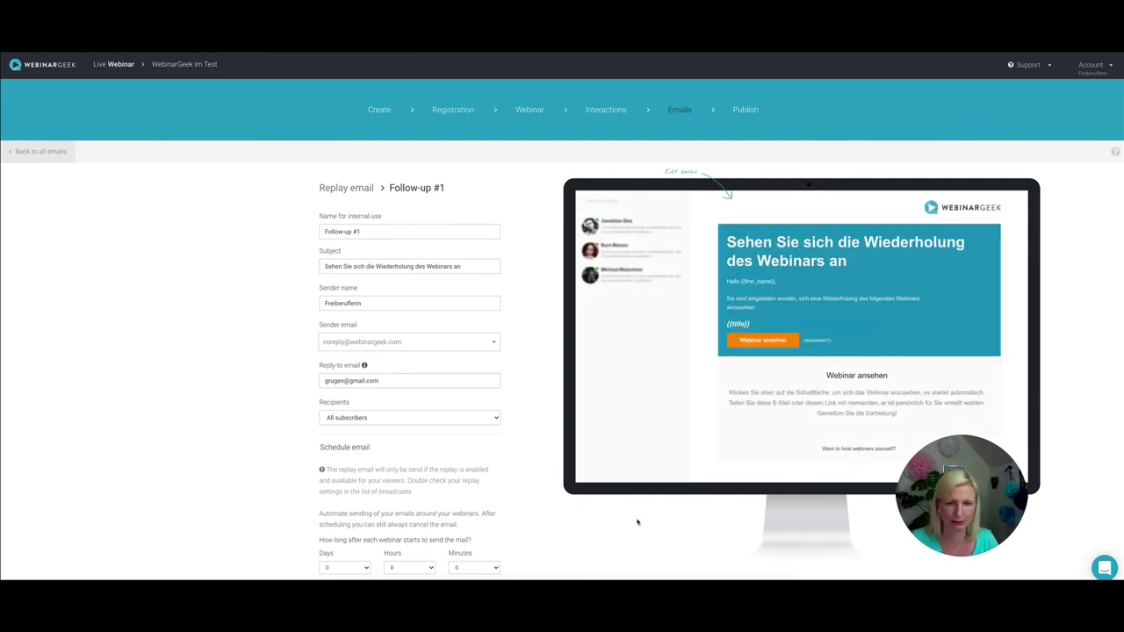
scroll(638, 522, "down", 2)
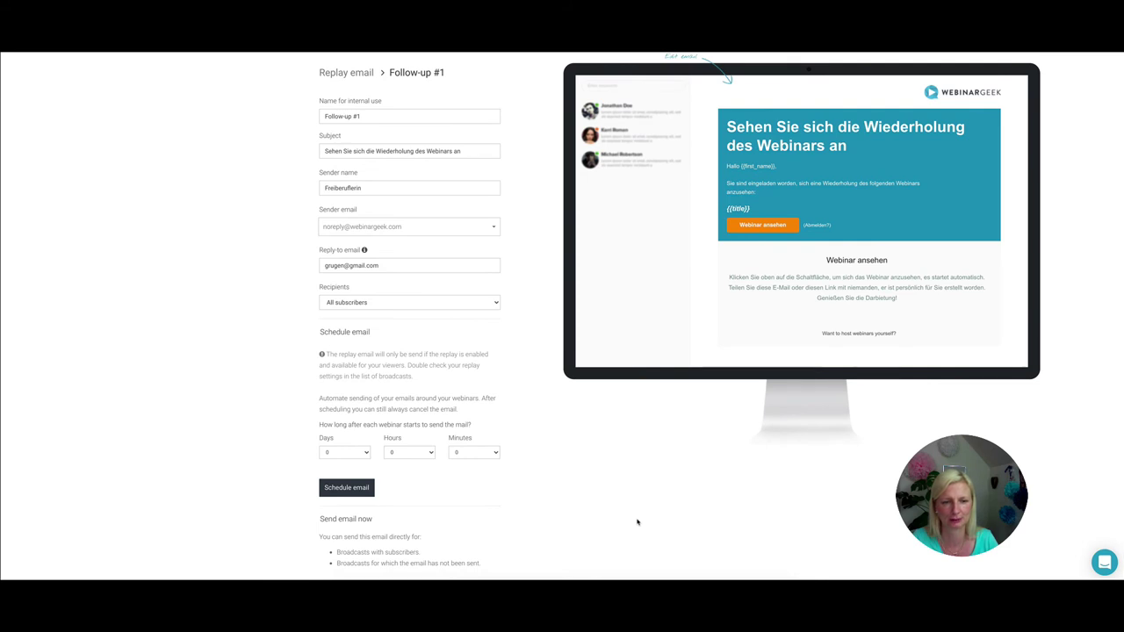
scroll(637, 522, "up", 2)
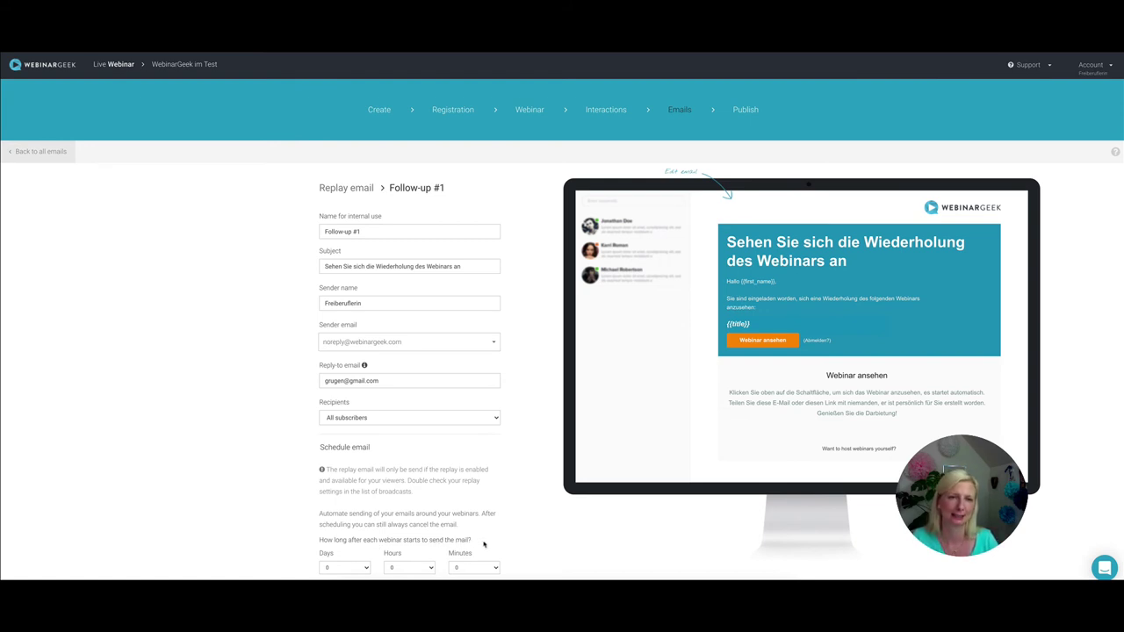
mouse_move(602, 377)
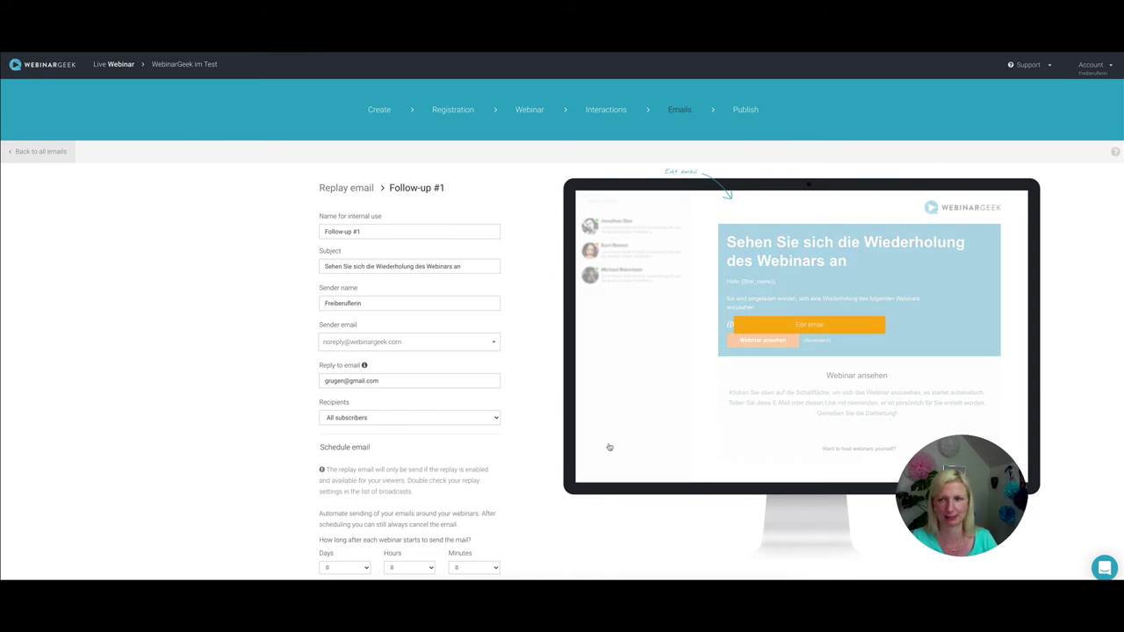
left_click(59, 154)
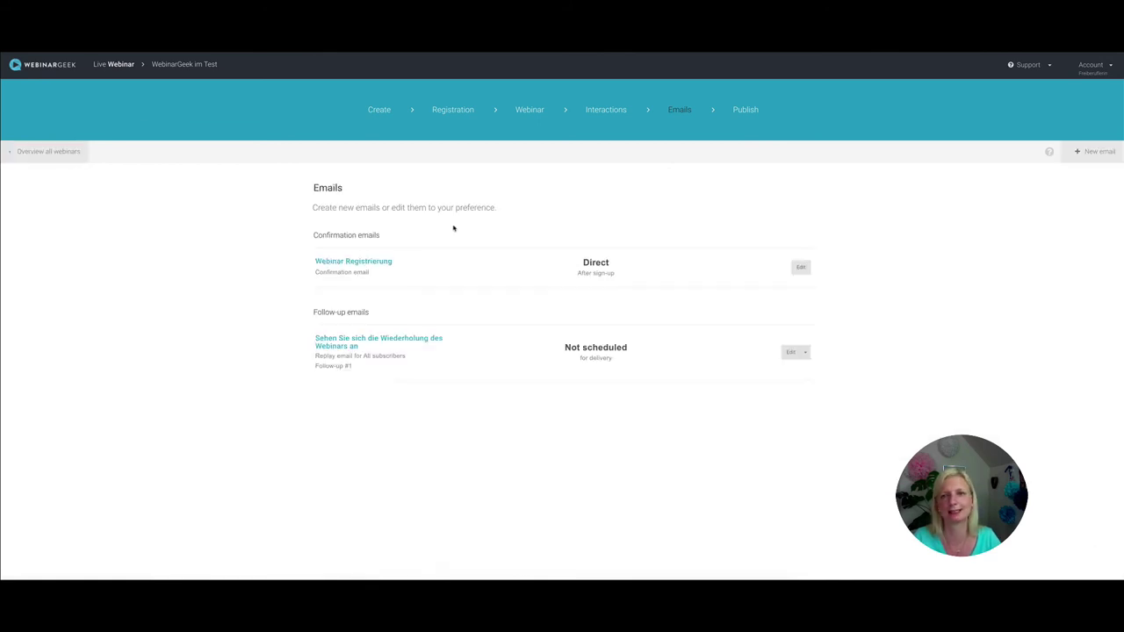
Step: Publish the webinar and look over its dashboard with the registration link, broadcasts and webinar users
left_click(746, 112)
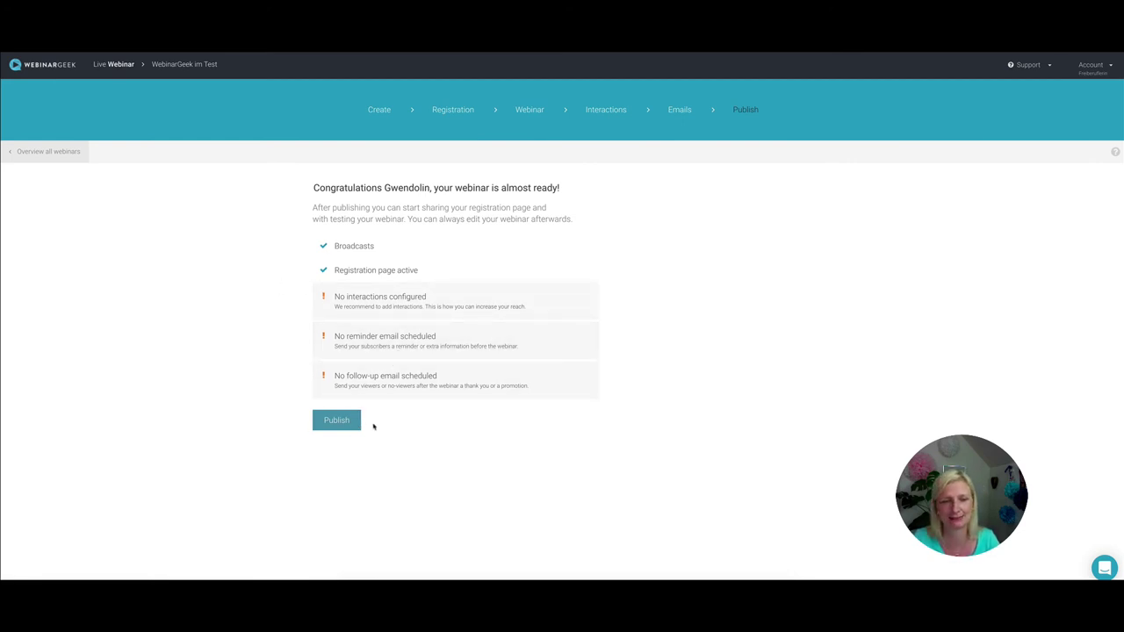
left_click(334, 420)
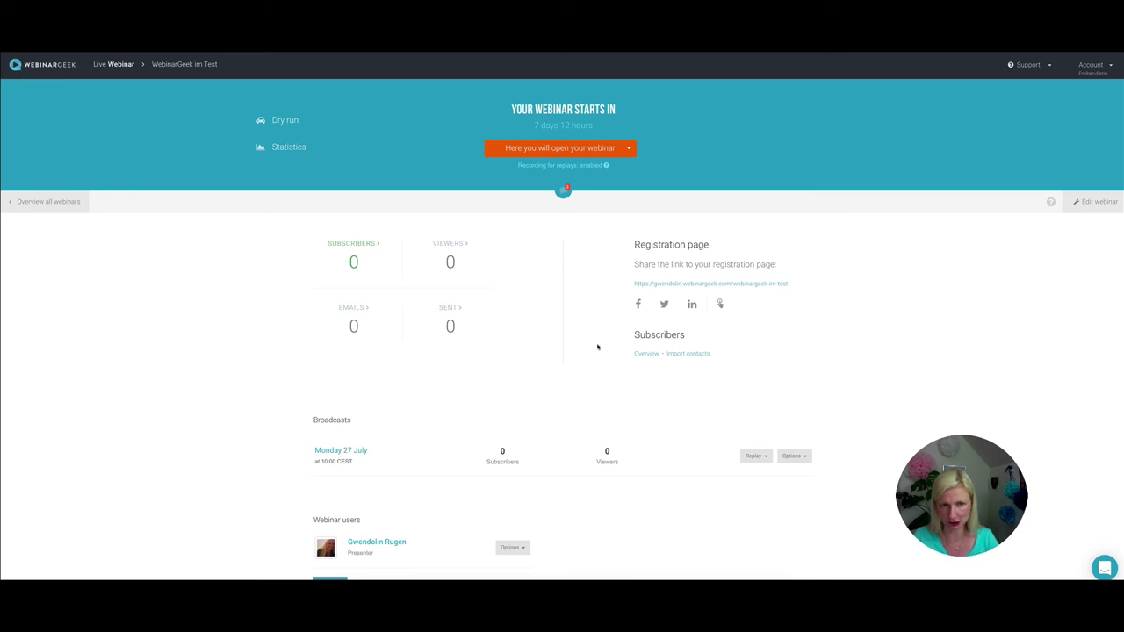
scroll(447, 380, "down", 2)
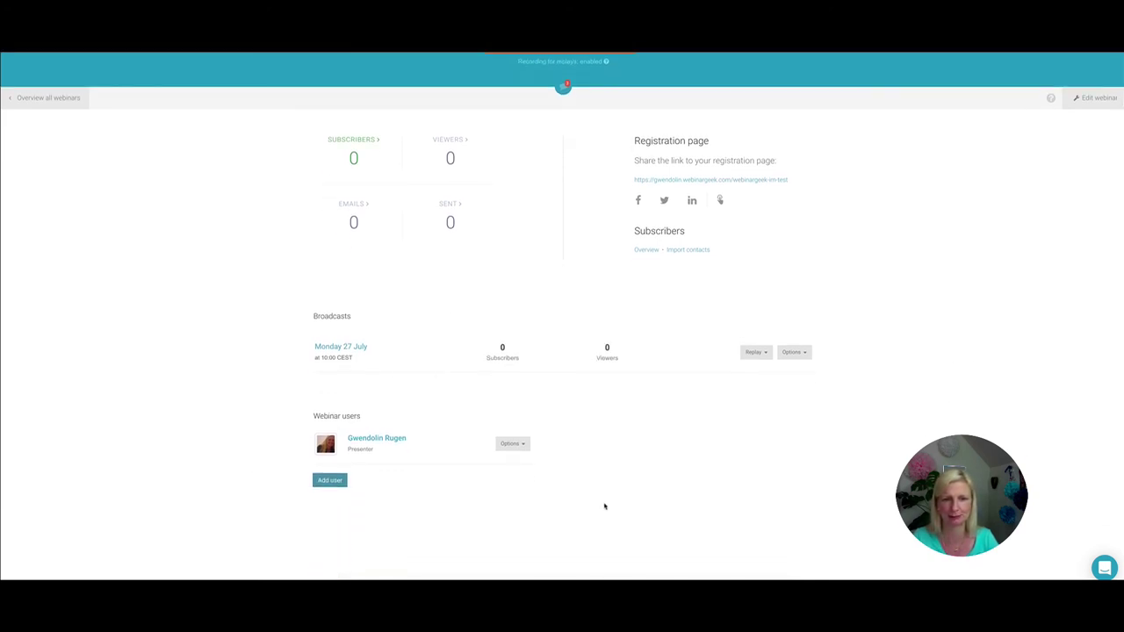
scroll(630, 477, "up", 2)
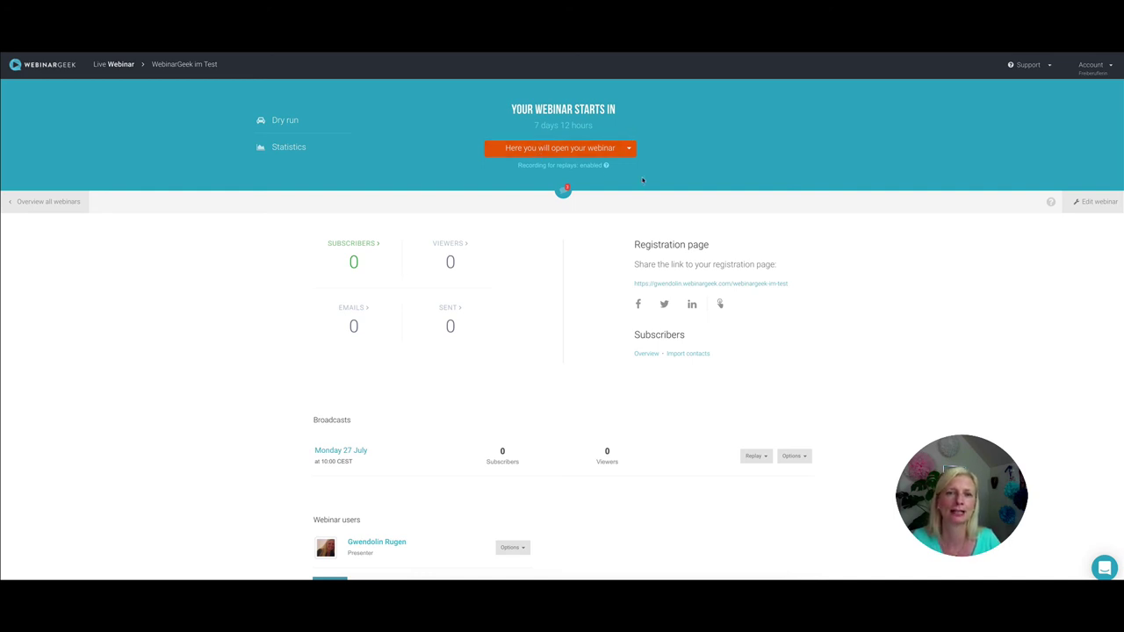
Step: Open the webinar's dry run and check the camera and microphone choices in its settings
left_click(294, 123)
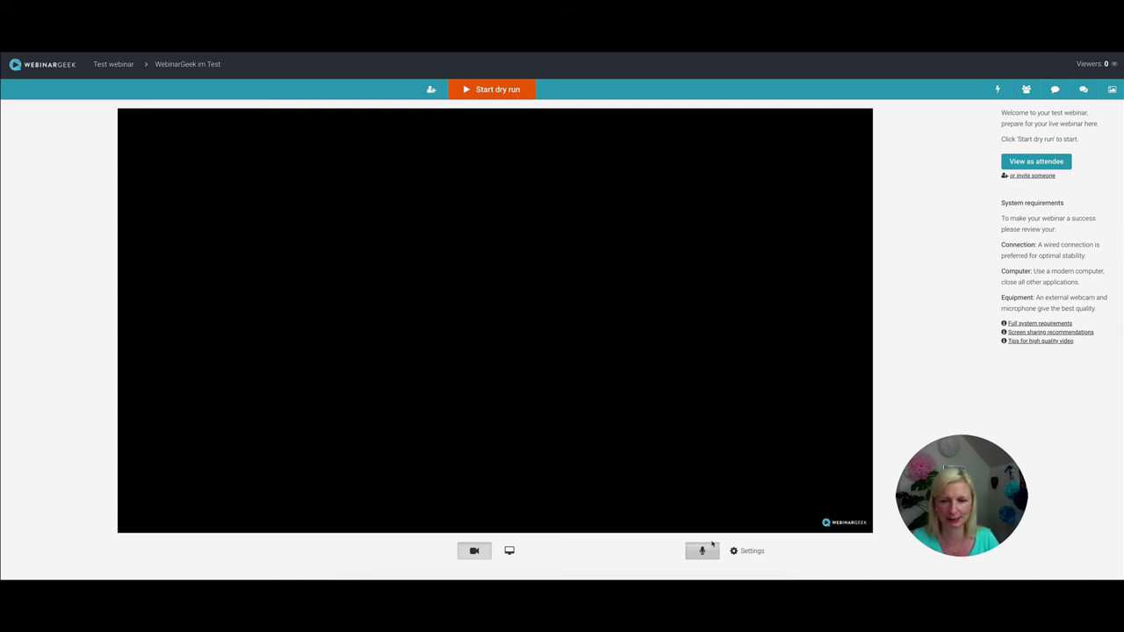
left_click(751, 551)
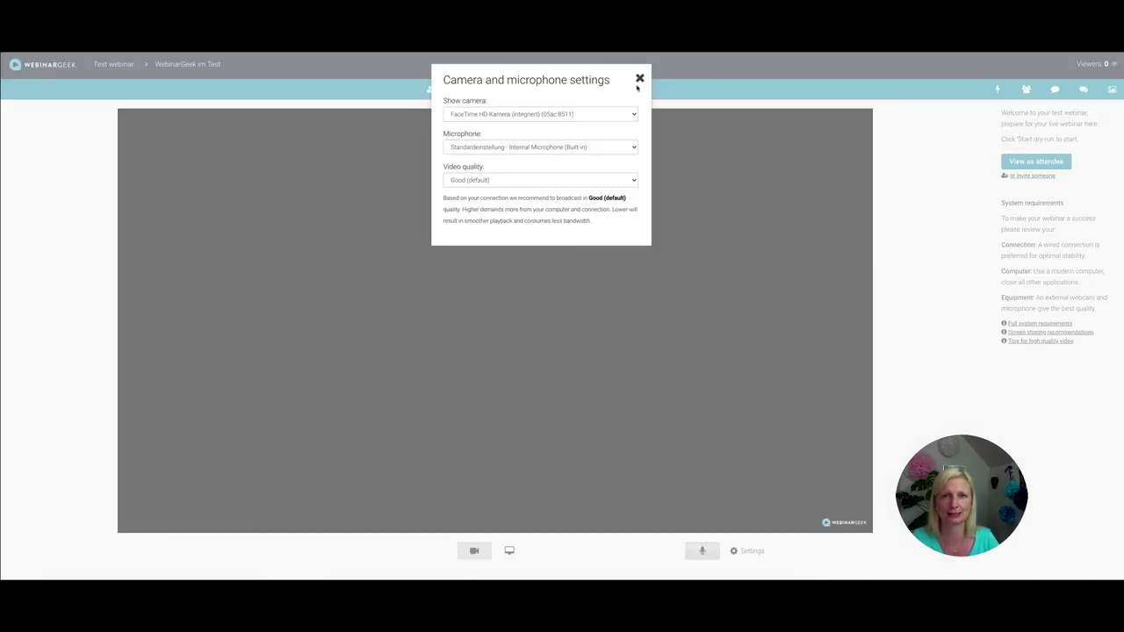
left_click(633, 115)
left_click(633, 115)
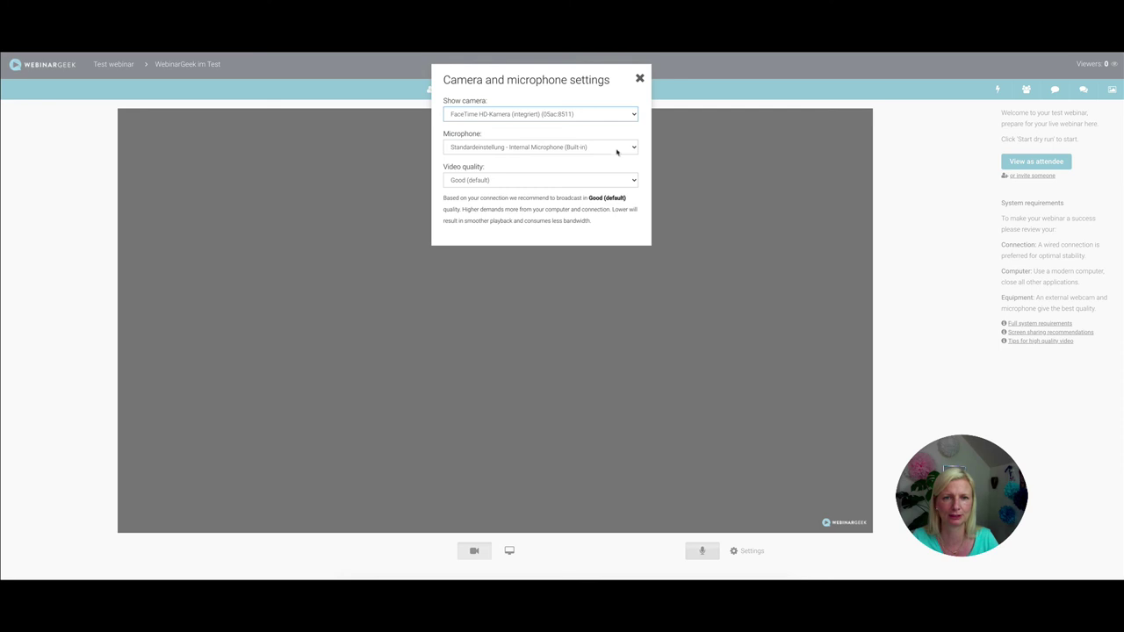
left_click(633, 148)
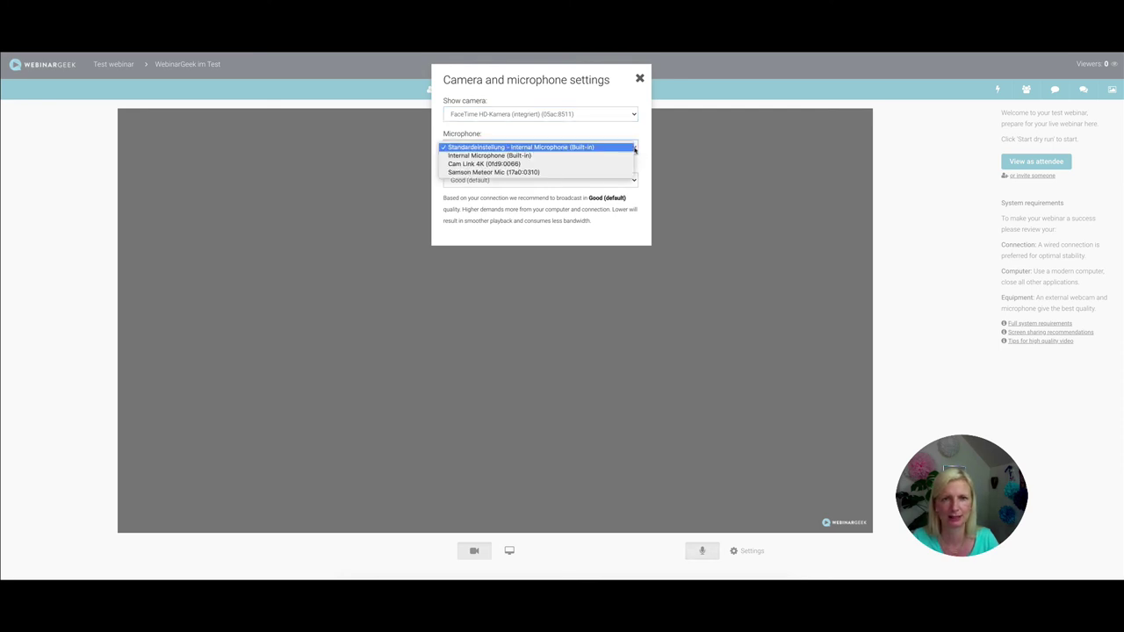
left_click(634, 150)
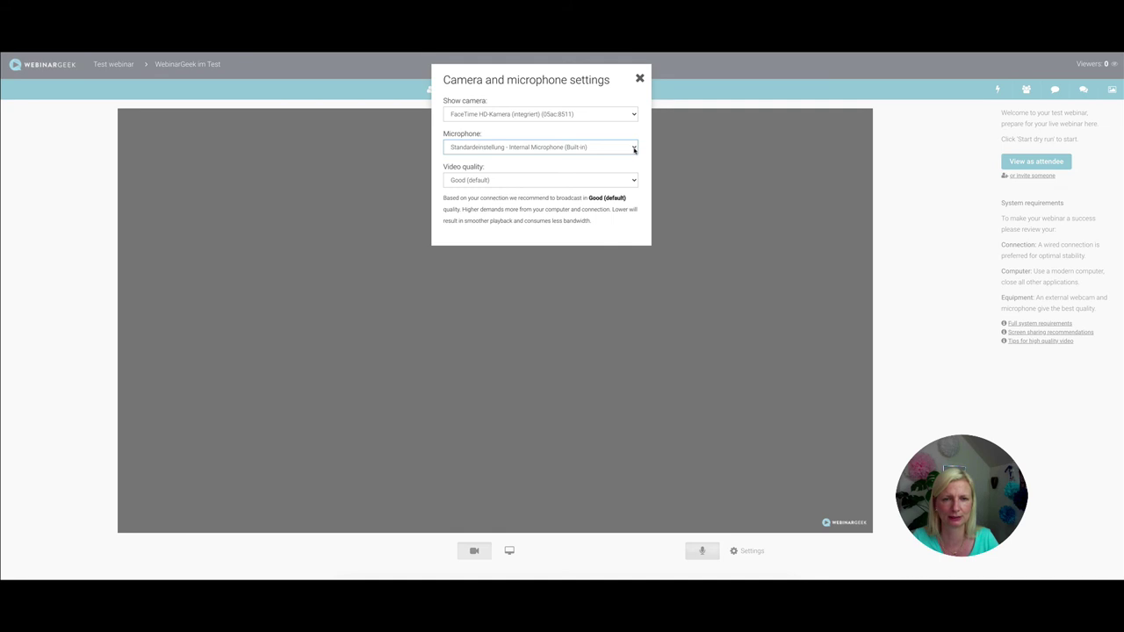
left_click(640, 79)
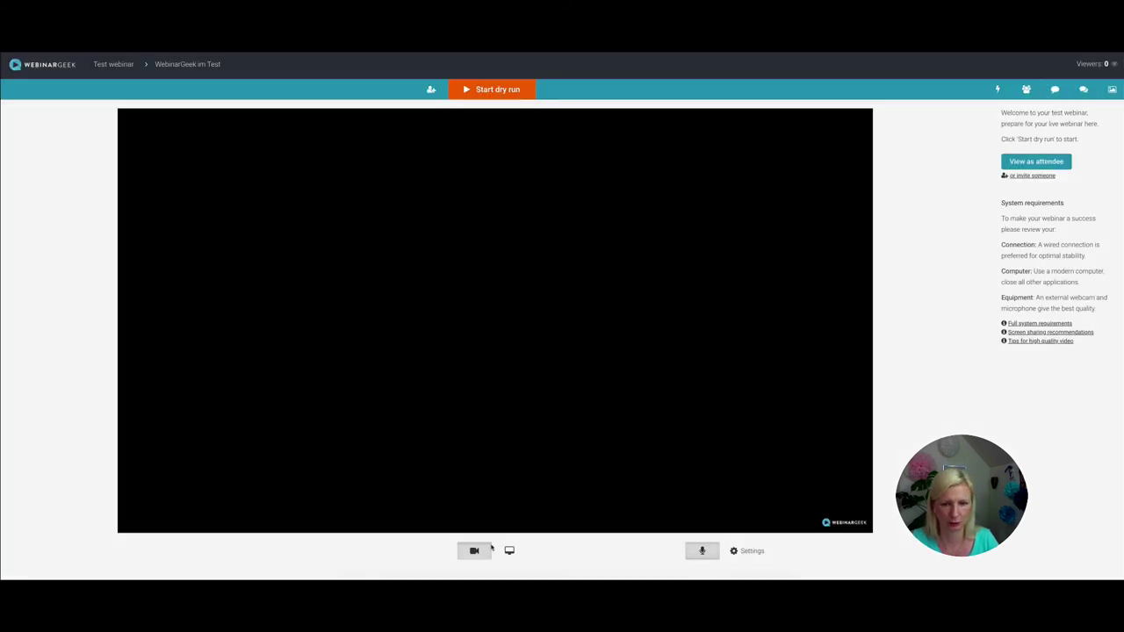
Step: Start the dry run of the webinar and dismiss the wifi connection notice
left_click(497, 88)
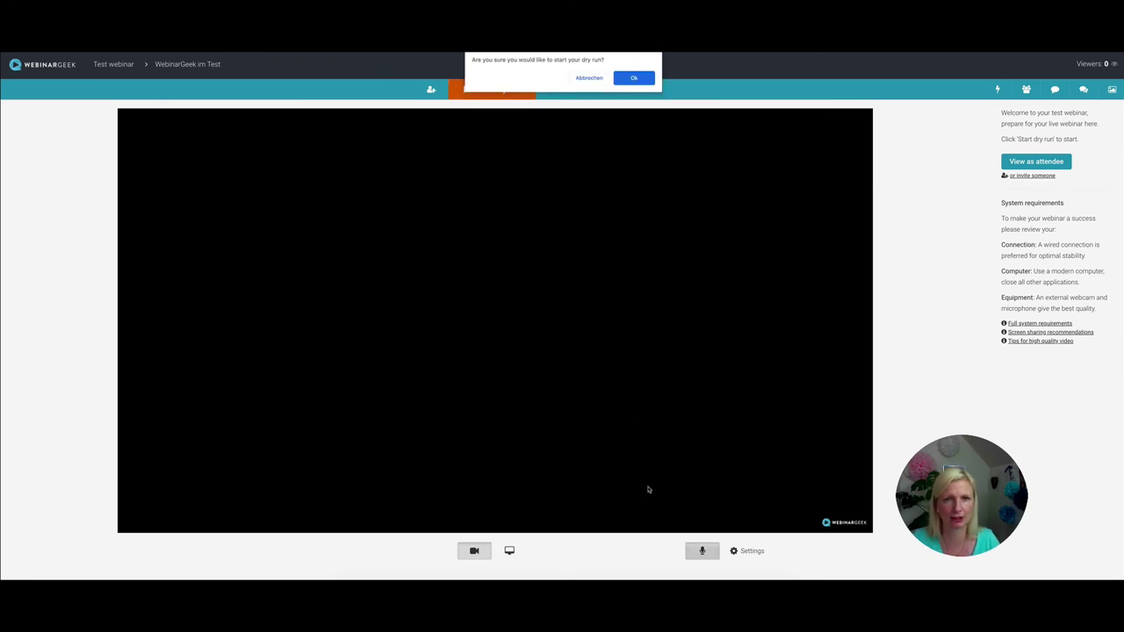
left_click(633, 79)
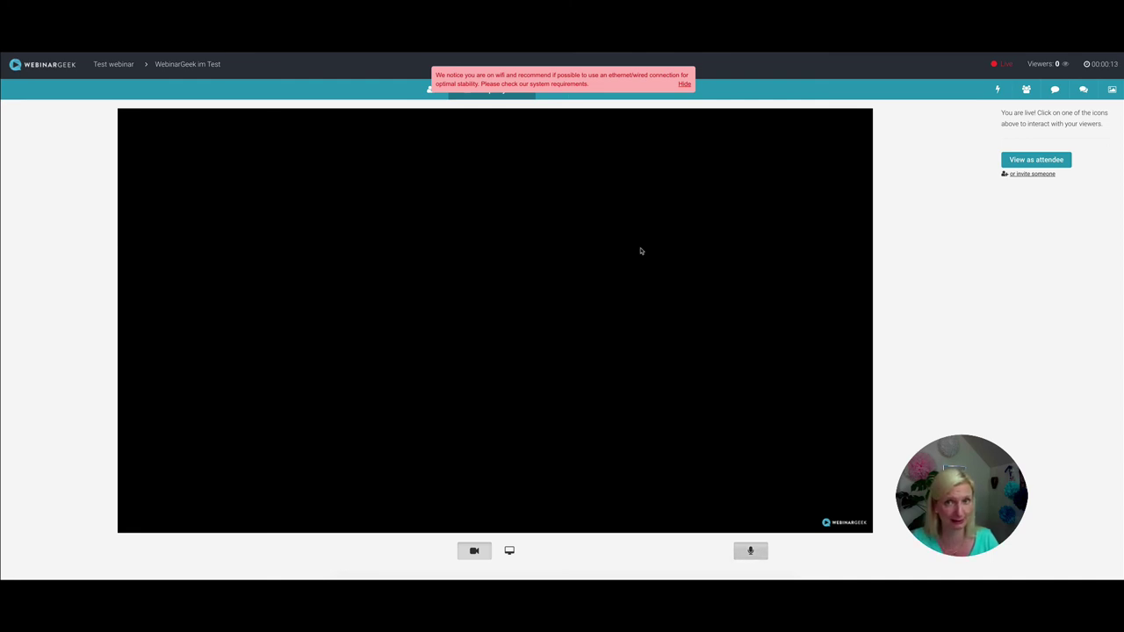
left_click(685, 84)
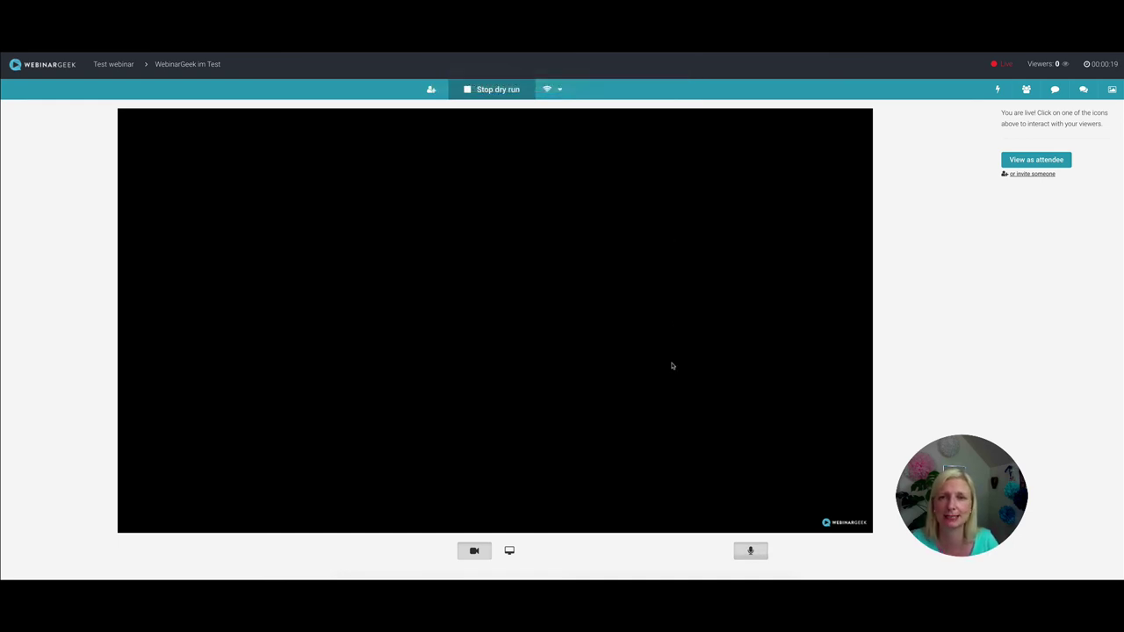
Step: Share the browser tab with the webinar software pricing page in the dry run, and stop the sharing
left_click(560, 89)
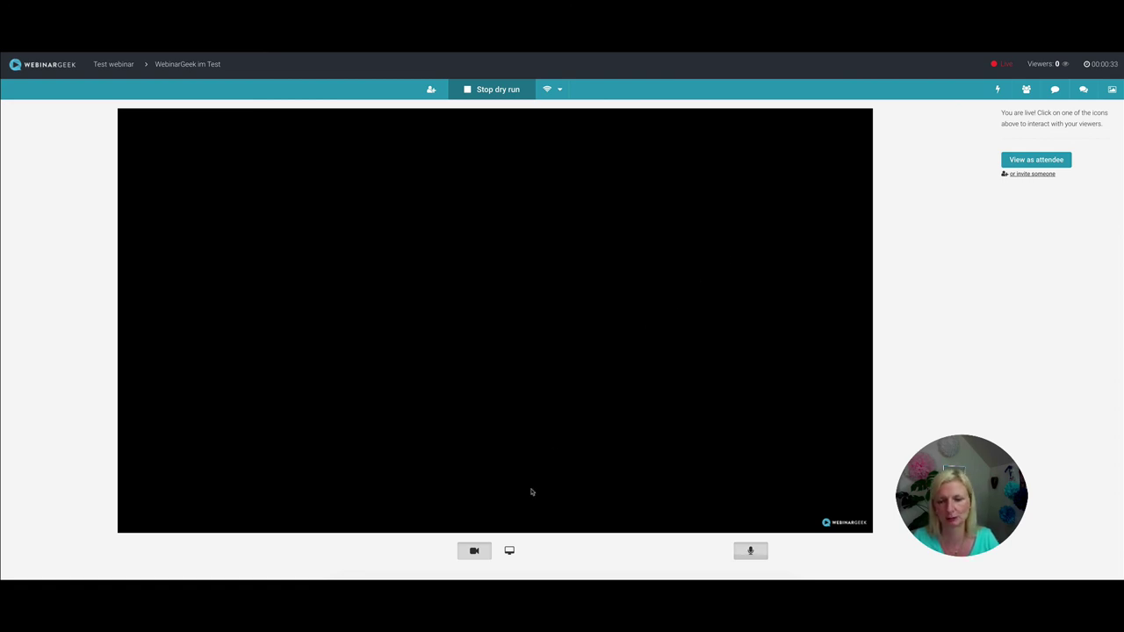
left_click(509, 550)
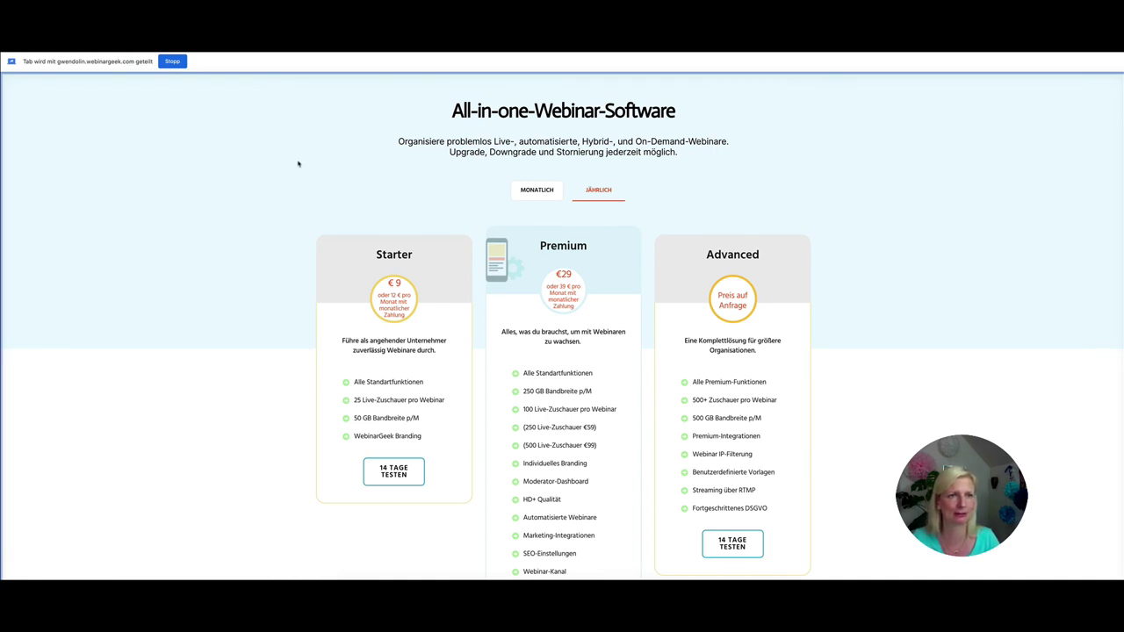
left_click(172, 63)
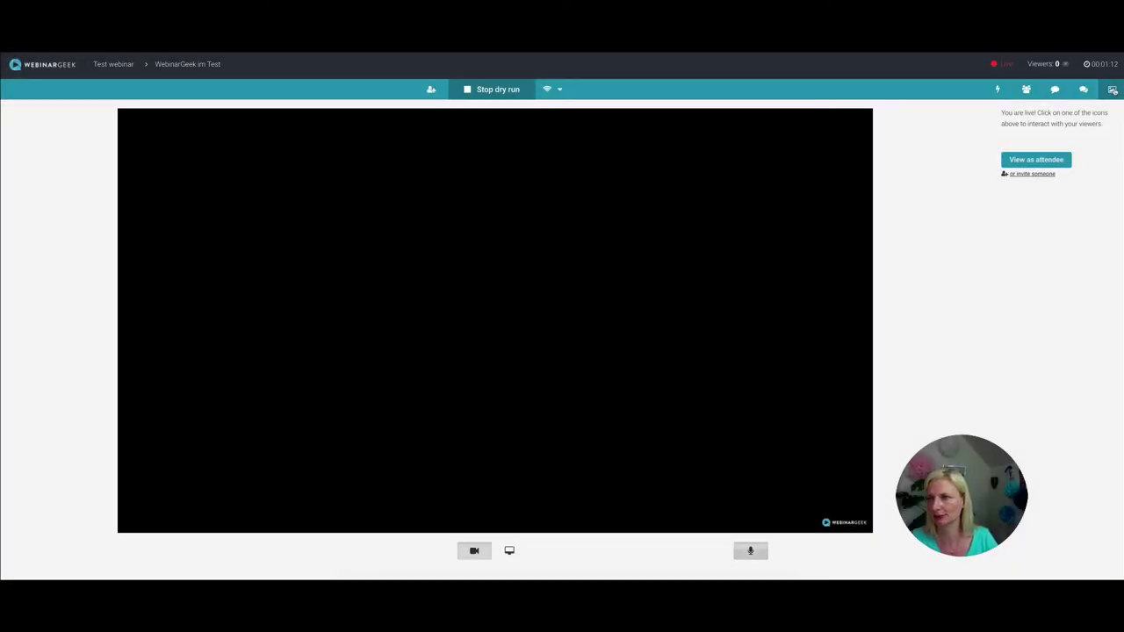
Step: Look through the dry run's presentation, public chat, private chat, viewers and interaction areas
left_click(1112, 90)
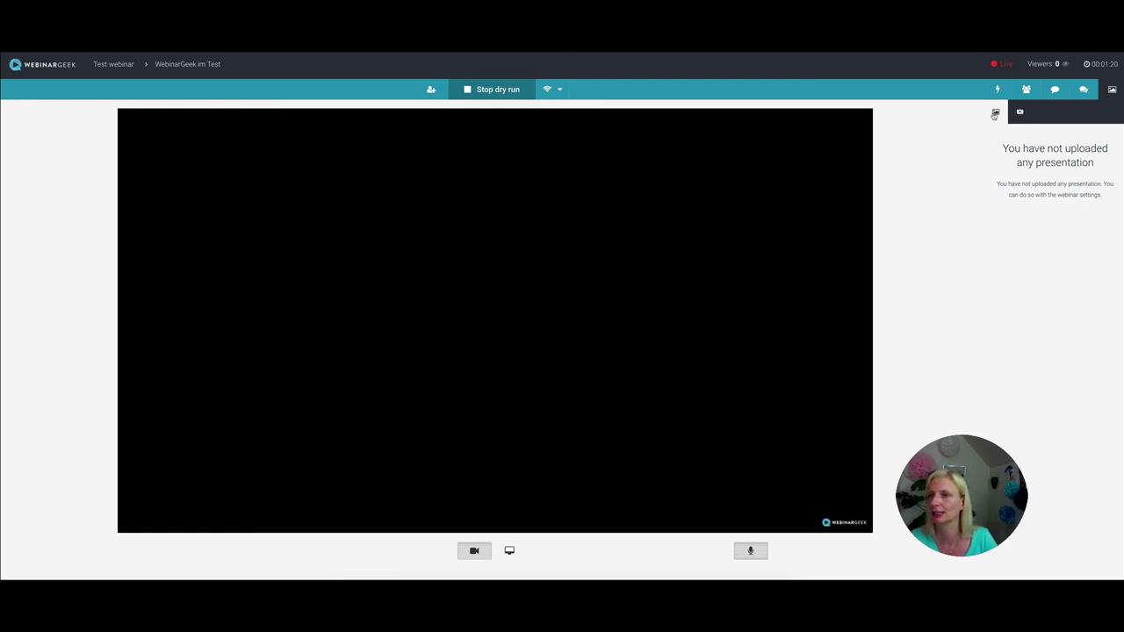
left_click(1083, 90)
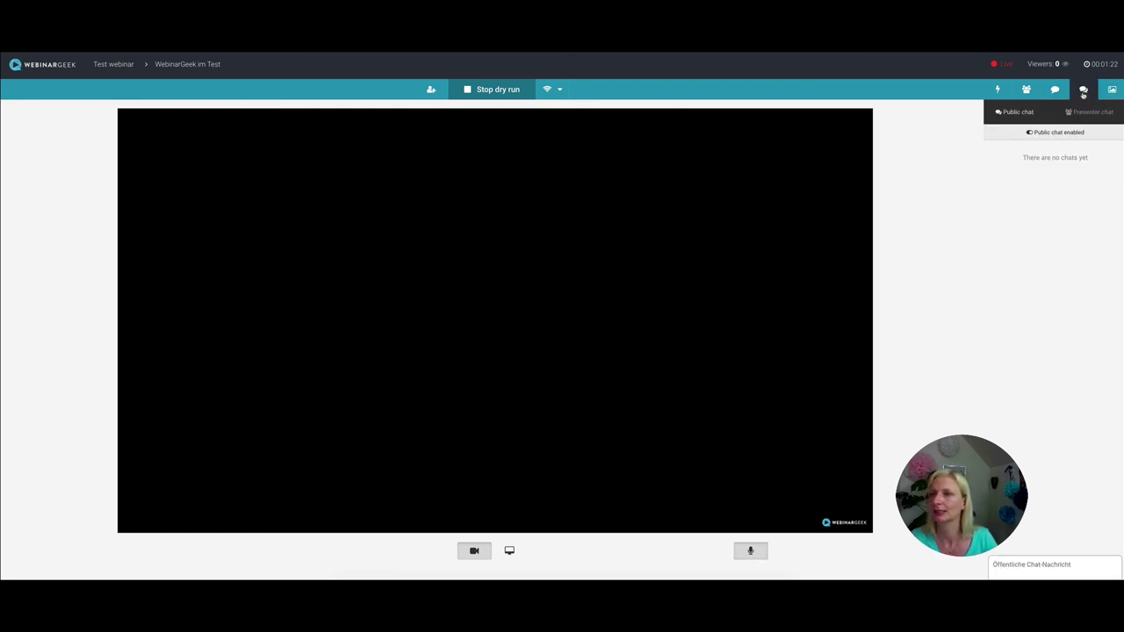
left_click(1055, 90)
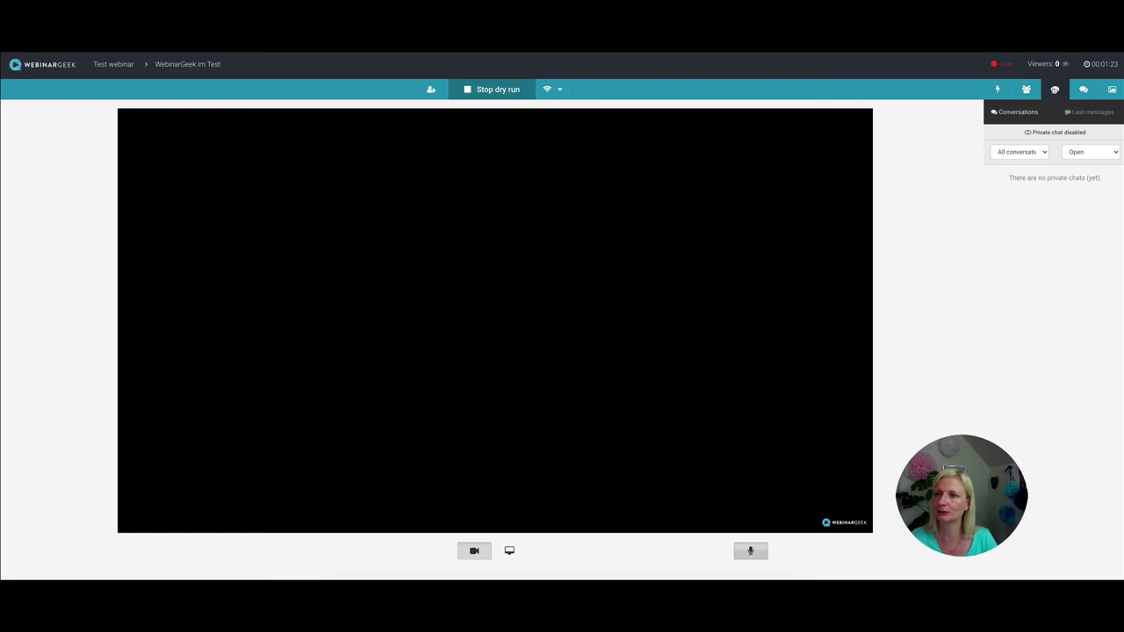
left_click(1026, 90)
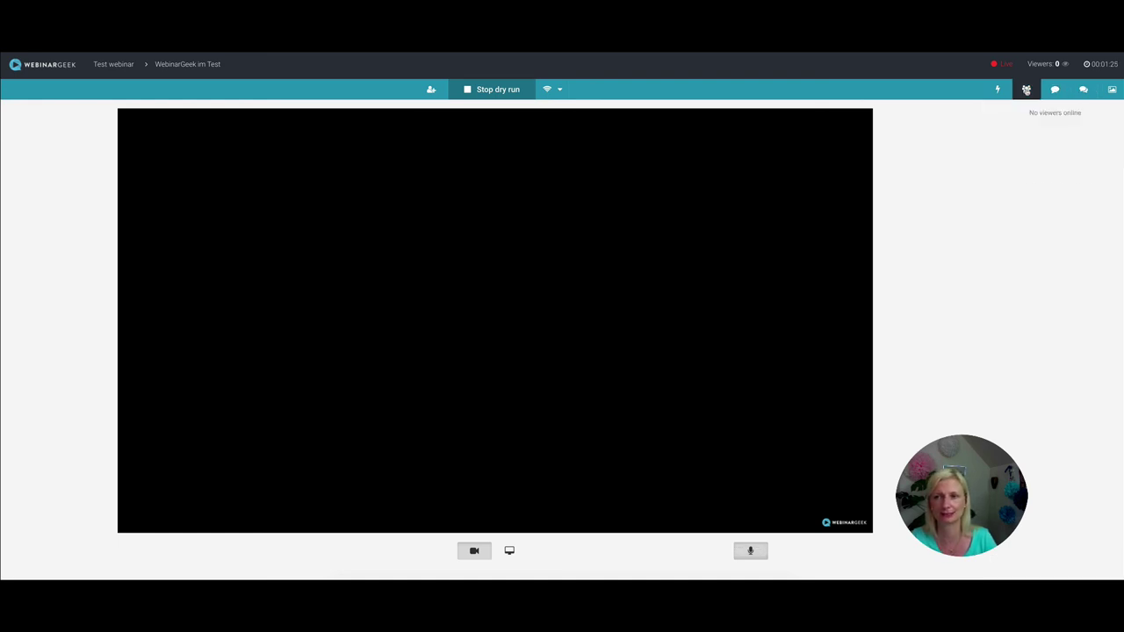
left_click(997, 91)
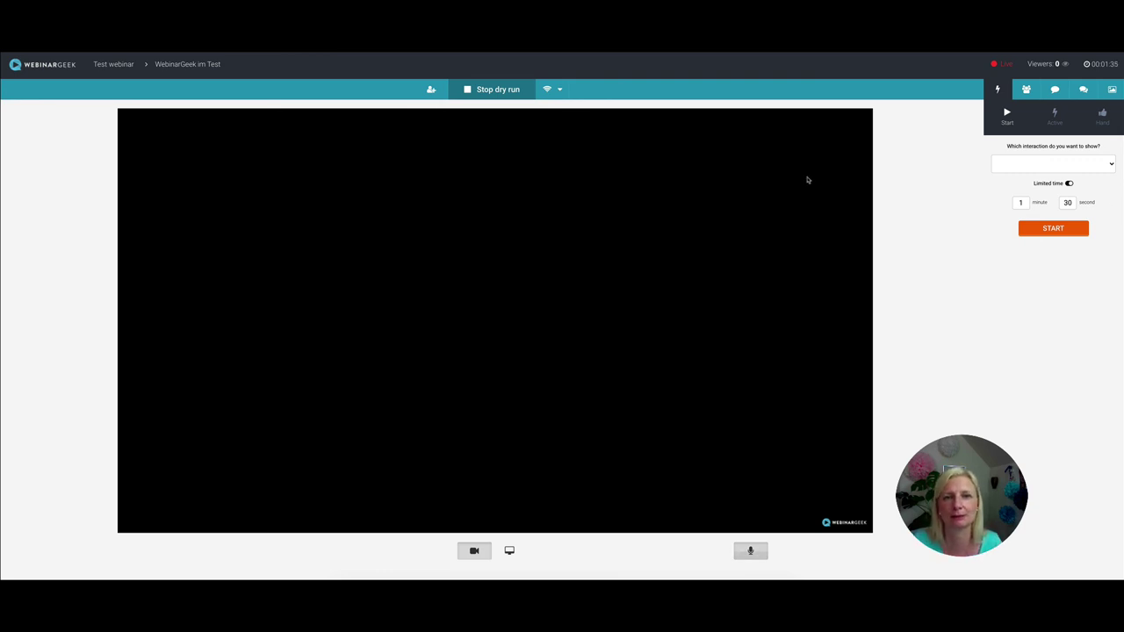
Step: Check the sources offered for screen sharing and cancel without sharing anything
left_click(509, 550)
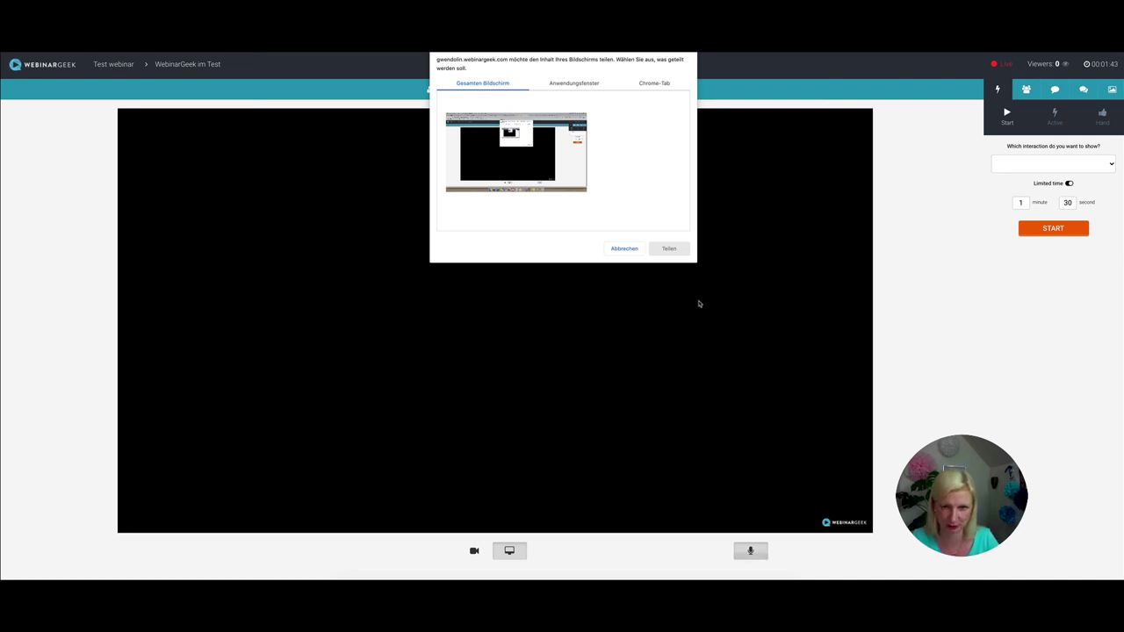
left_click(623, 248)
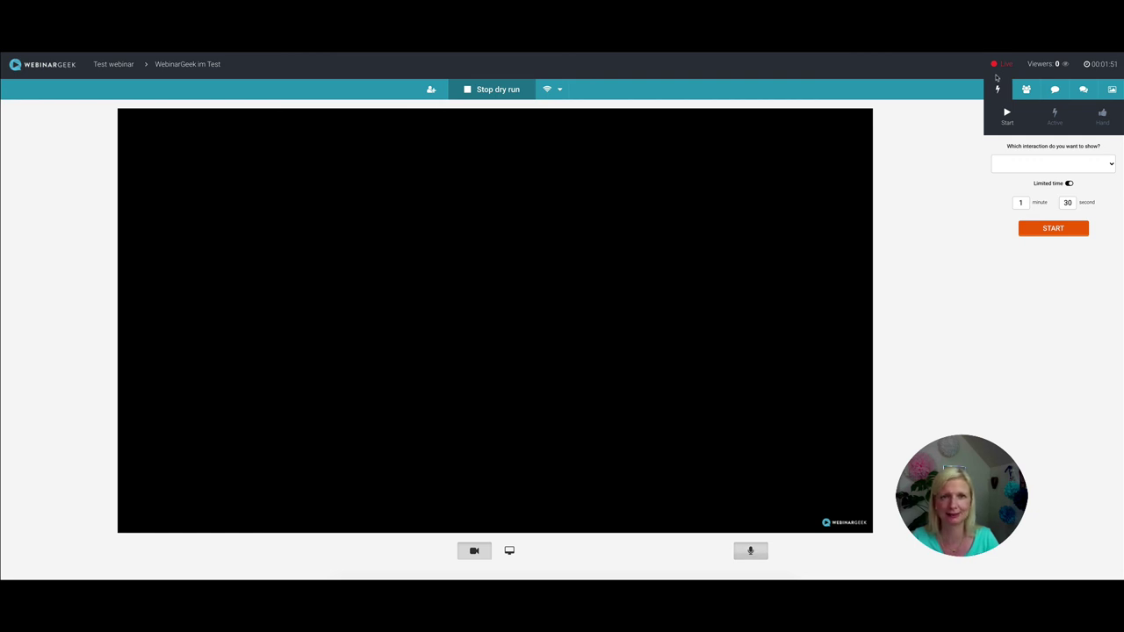
Step: End the dry run, dismiss the closing notice and return to the overview of all webinars
left_click(468, 90)
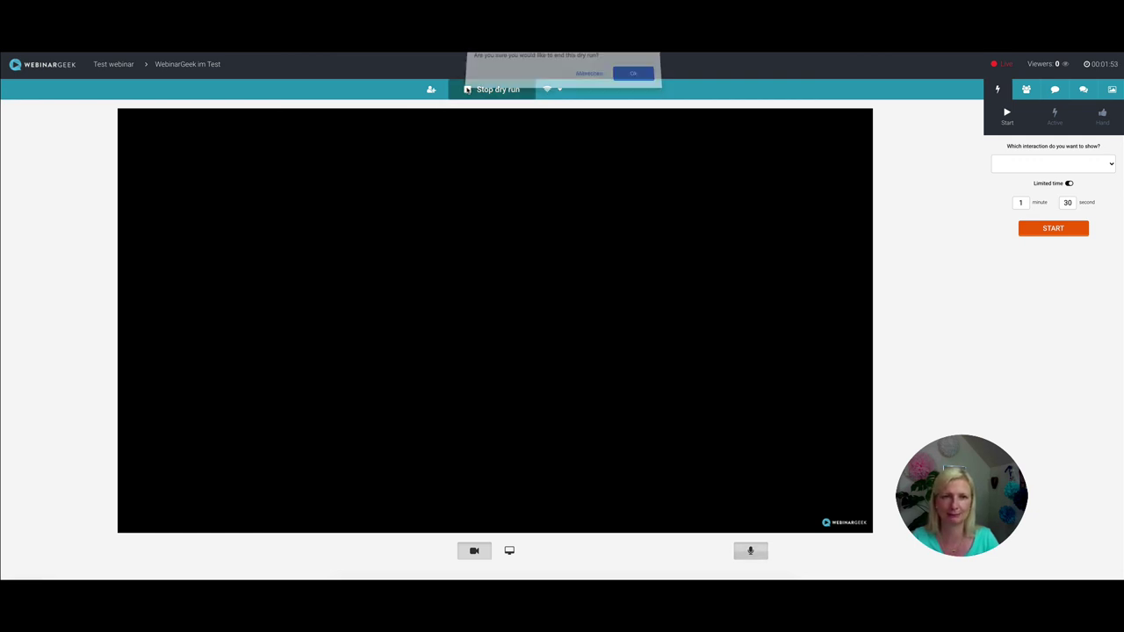
left_click(634, 78)
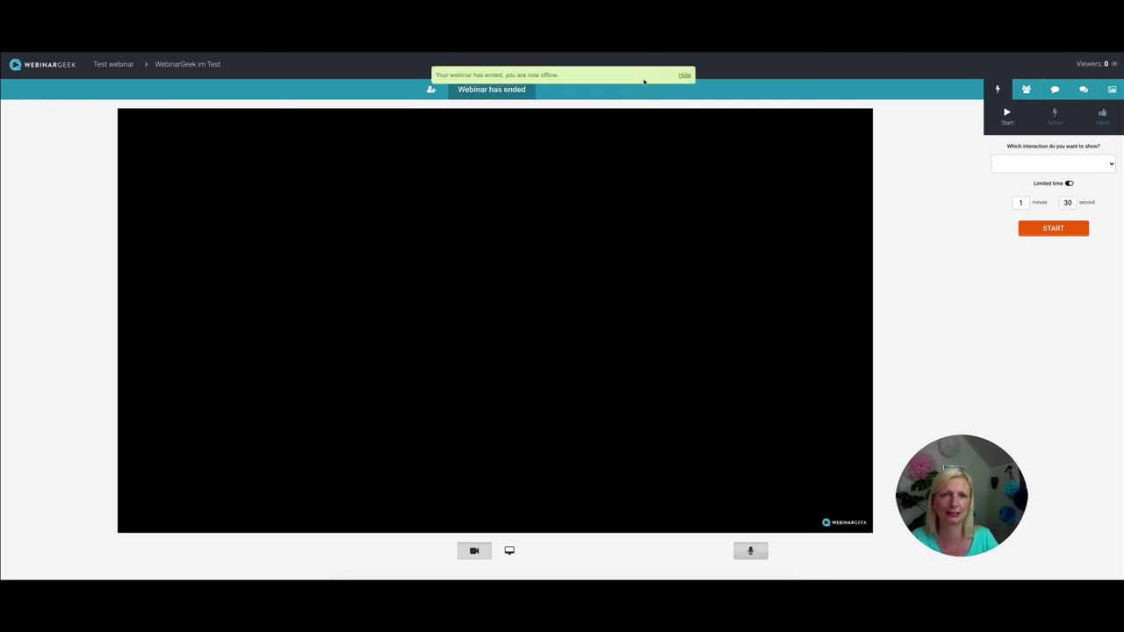
left_click(683, 75)
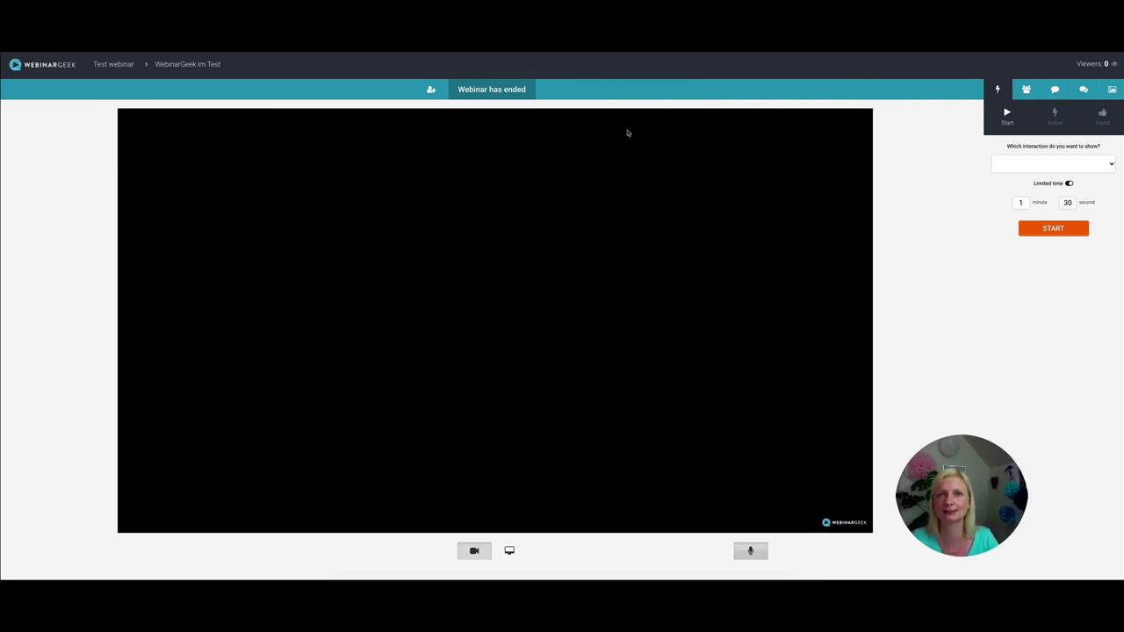
left_click(56, 67)
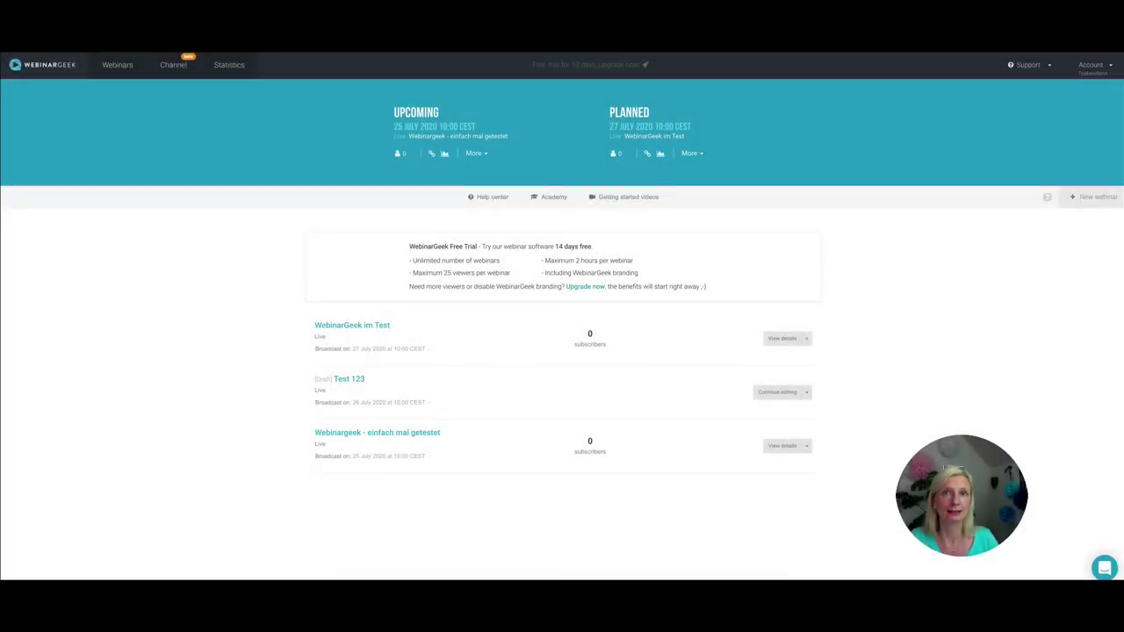